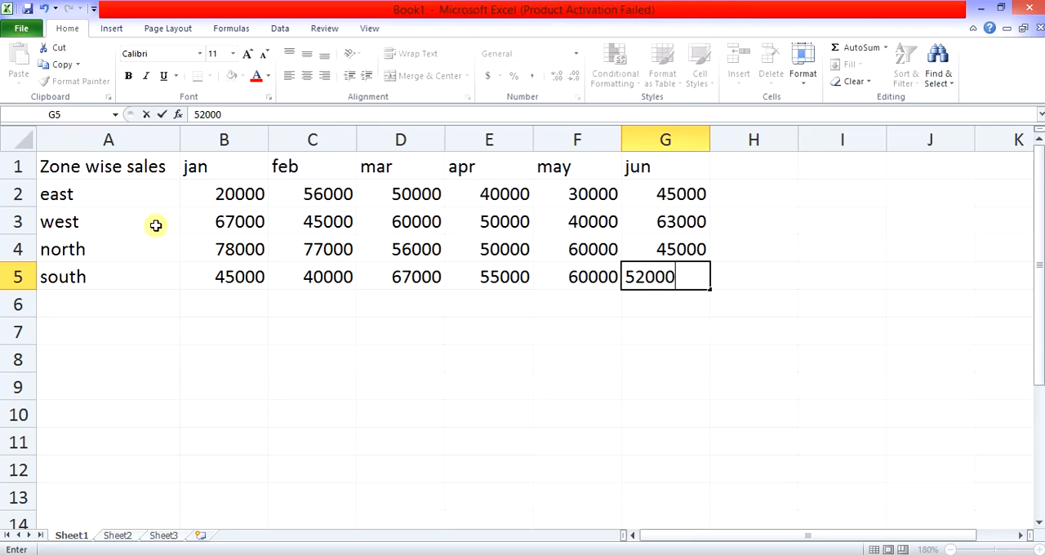
# - Insert a 2-D clustered column chart from the zone wise sales data in A1:G5
pyautogui.moveTo(134, 169); pyautogui.dragTo(695, 282)
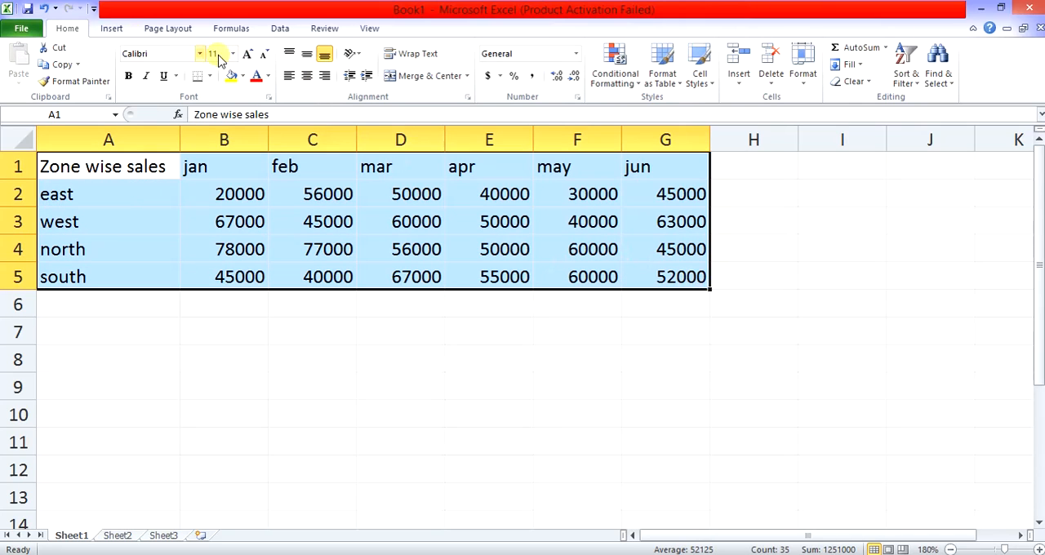
pyautogui.click(112, 29)
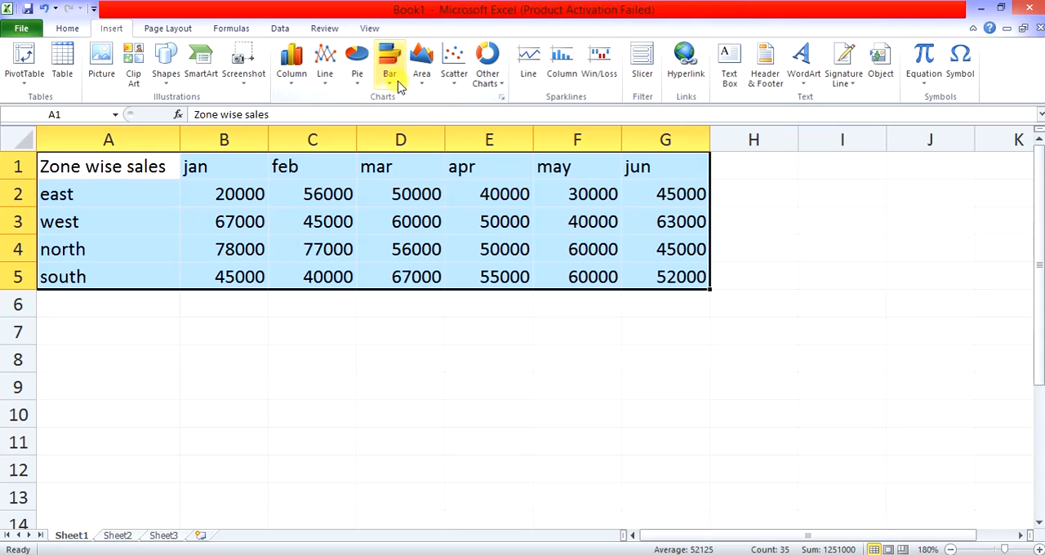
pyautogui.click(483, 86)
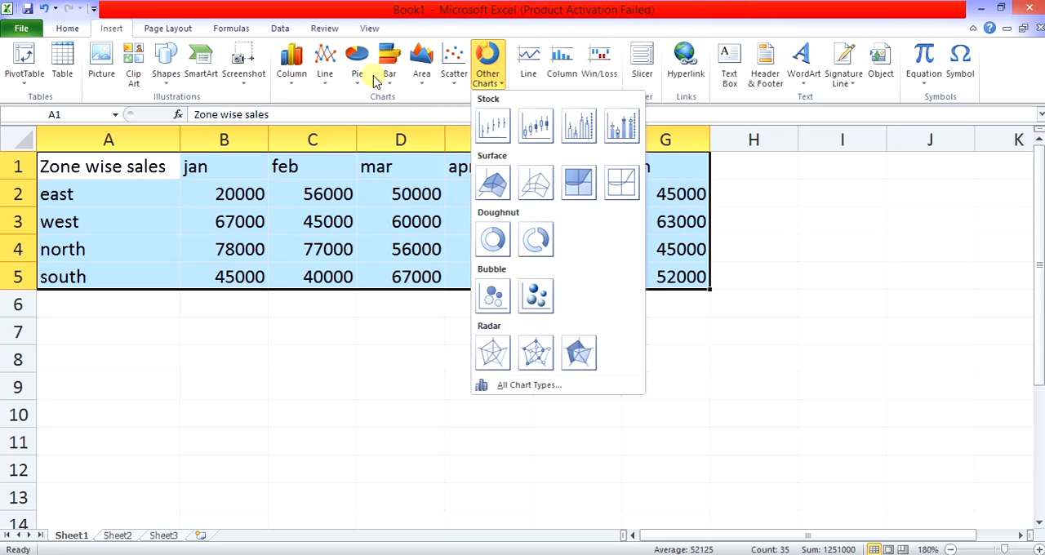
pyautogui.click(295, 73)
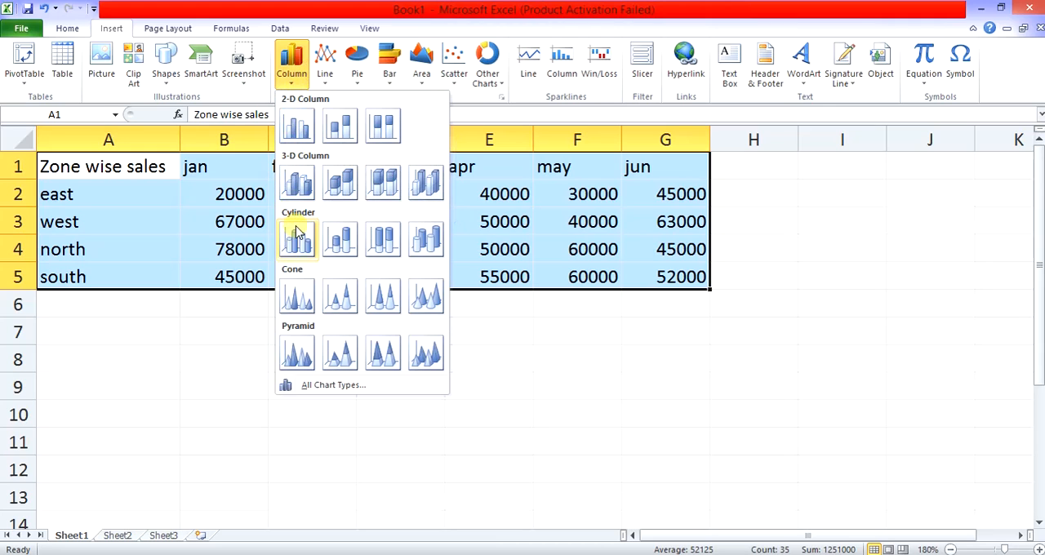
pyautogui.click(309, 133)
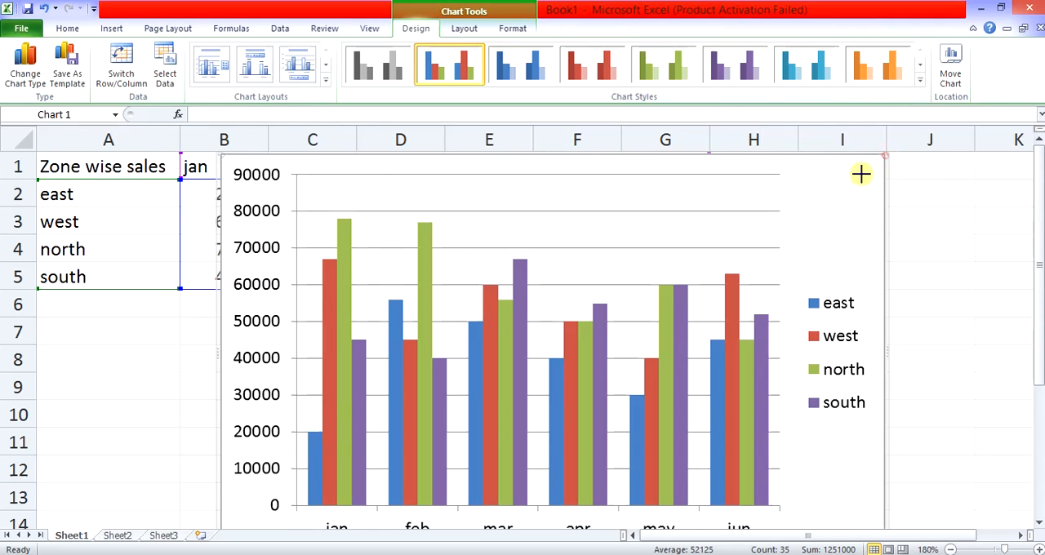
# - Shrink the chart, shift its plot area toward the legend, and move the chart so it covers part of the sales table
pyautogui.moveTo(884, 155); pyautogui.dragTo(751, 256)
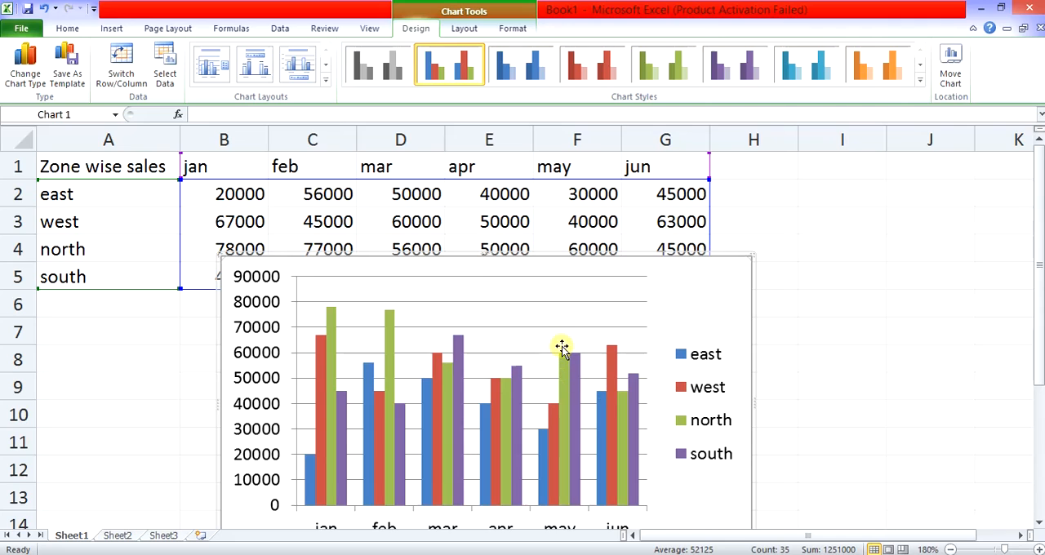
pyautogui.moveTo(574, 319); pyautogui.dragTo(736, 276)
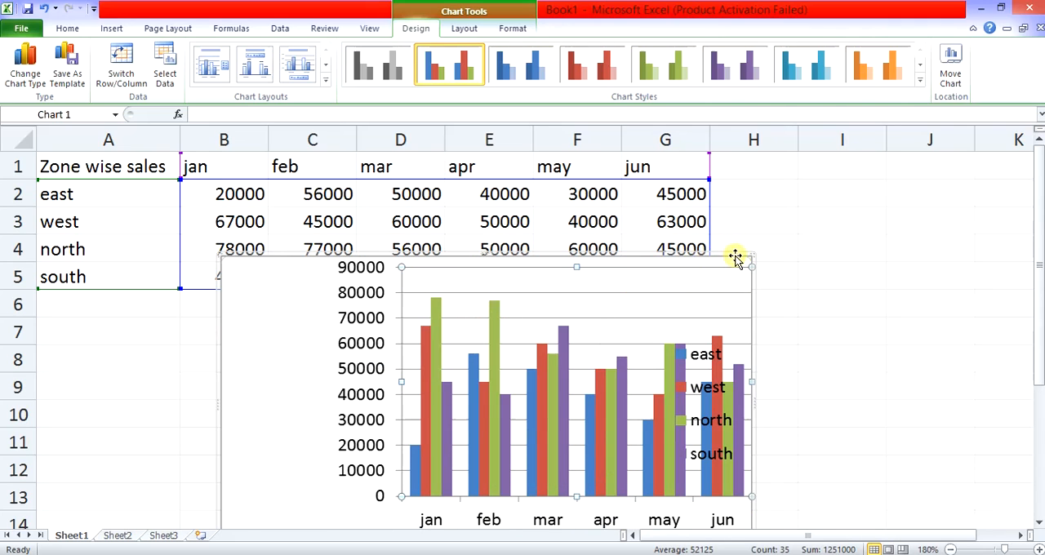
pyautogui.moveTo(755, 265); pyautogui.dragTo(820, 215)
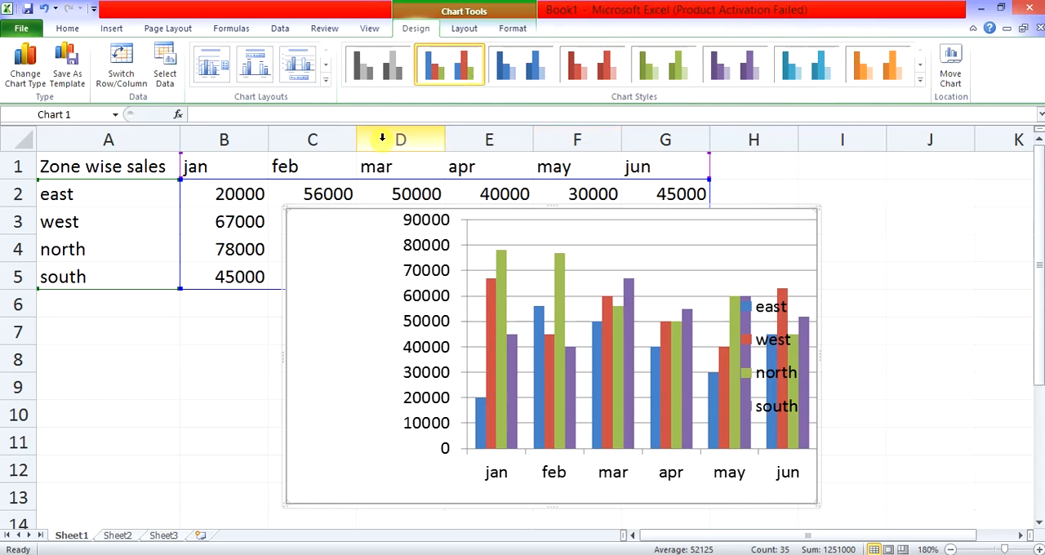
# - Change the chart type to a plain 2-D line, followed by a 2-D pie
pyautogui.click(113, 29)
pyautogui.click(325, 74)
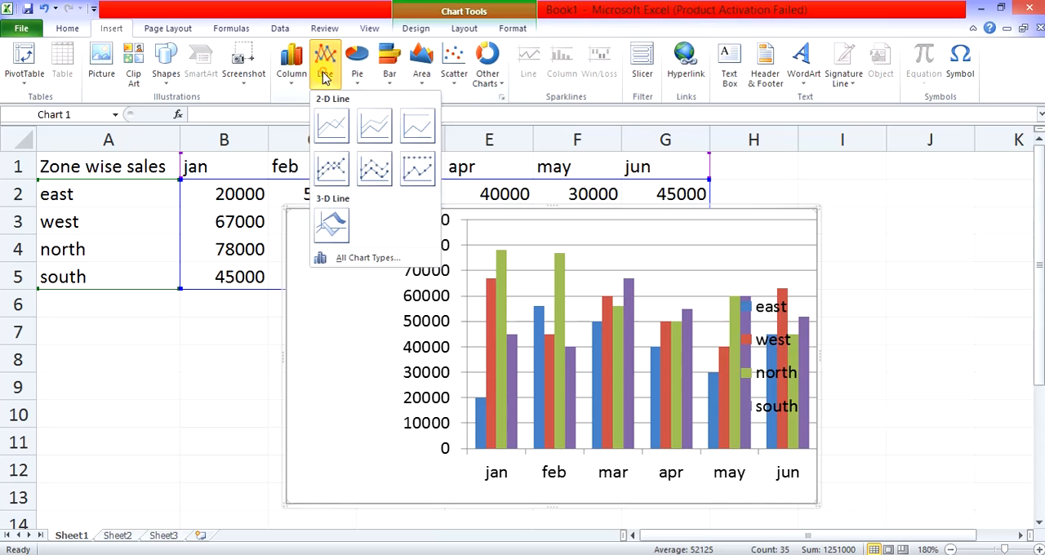
pyautogui.click(332, 125)
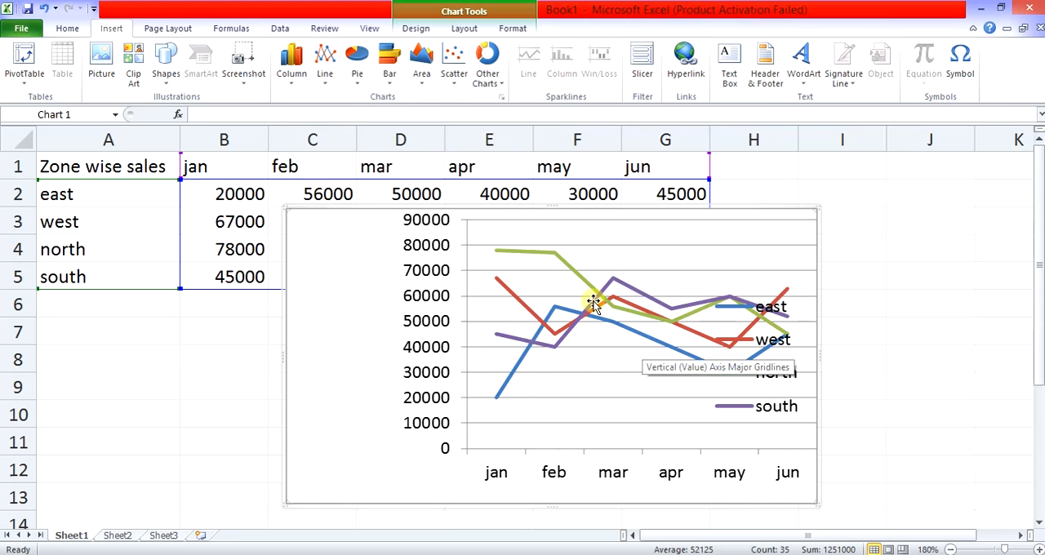
pyautogui.click(357, 73)
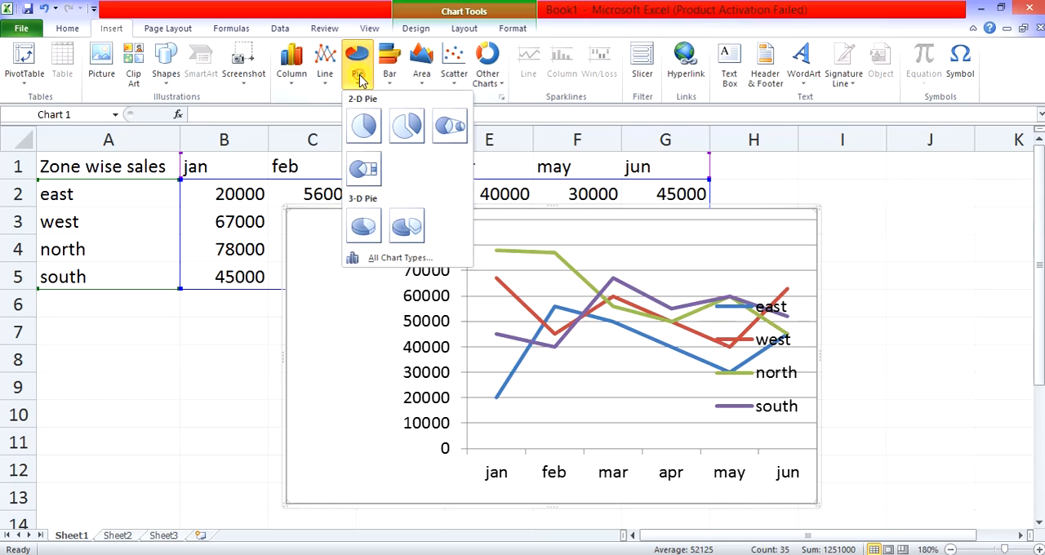
pyautogui.click(365, 130)
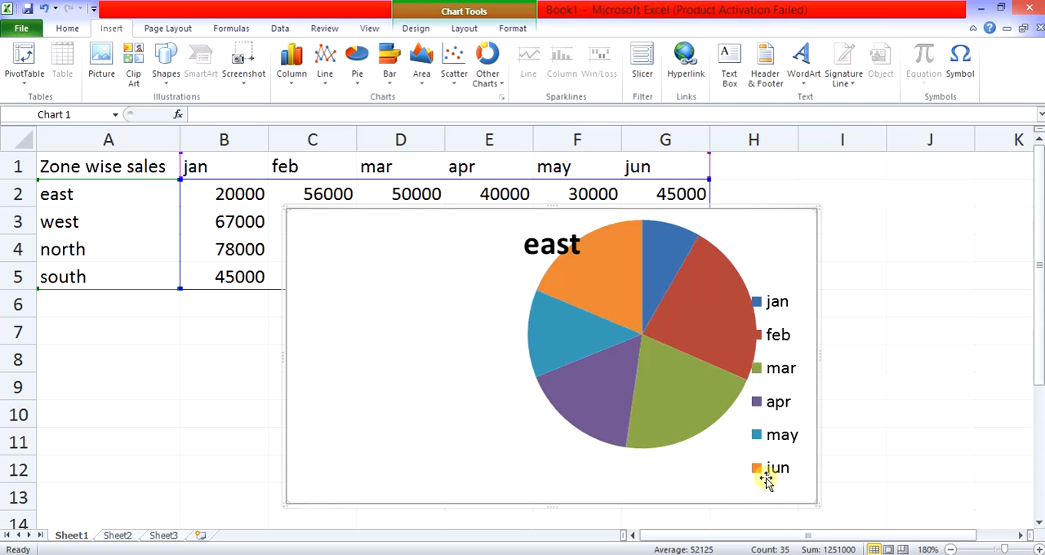
# - Change the chart type to a 2-D clustered bar, followed by a 2-D area
pyautogui.click(388, 72)
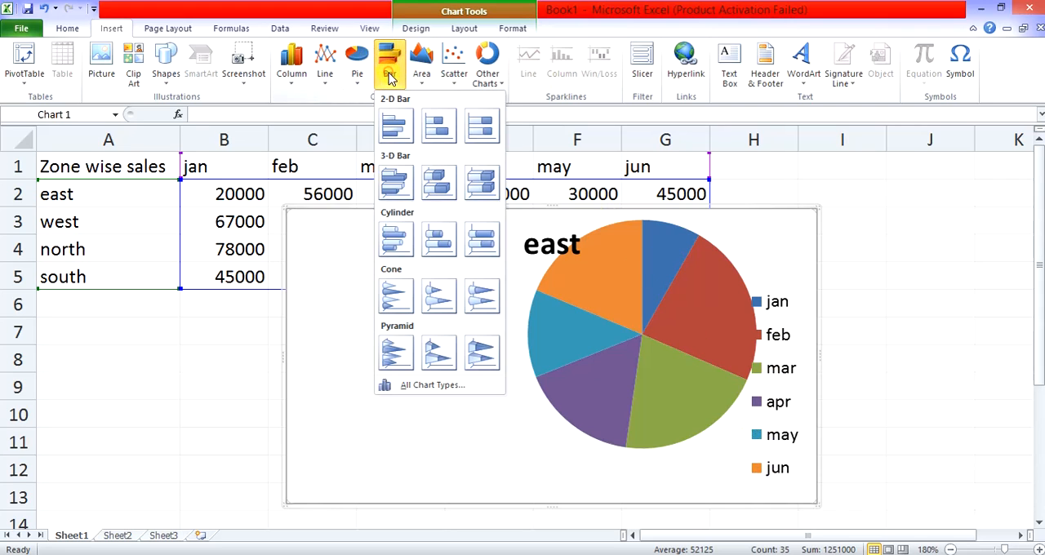
pyautogui.click(396, 128)
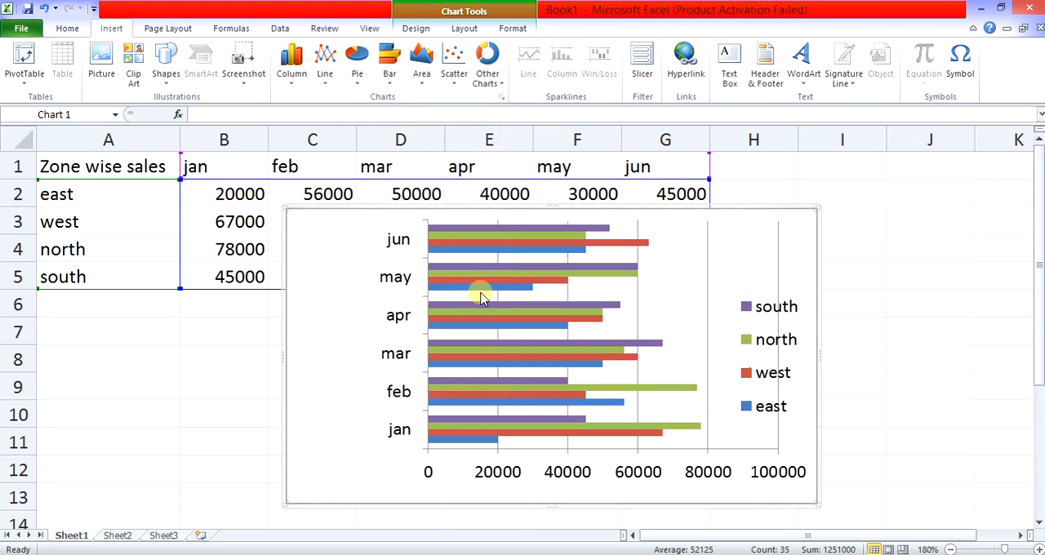
pyautogui.click(428, 74)
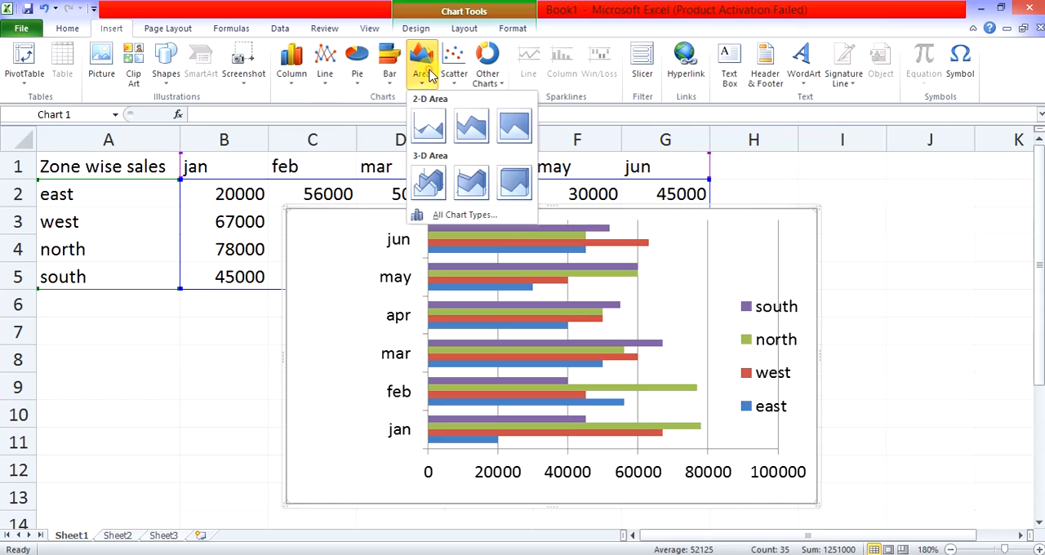
pyautogui.click(430, 128)
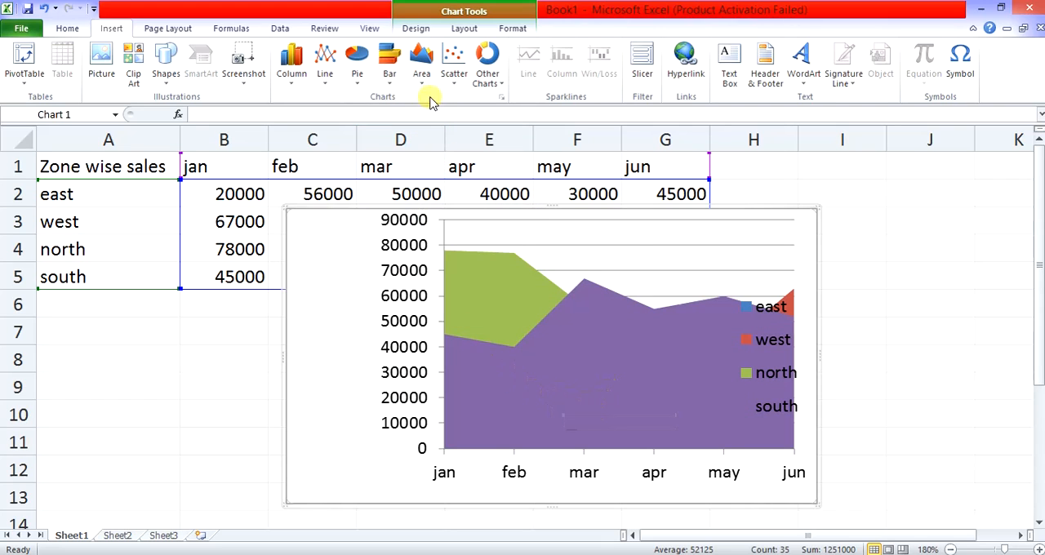
# - Change the chart type to a markers-only scatter, followed by a doughnut
pyautogui.click(452, 74)
pyautogui.click(465, 134)
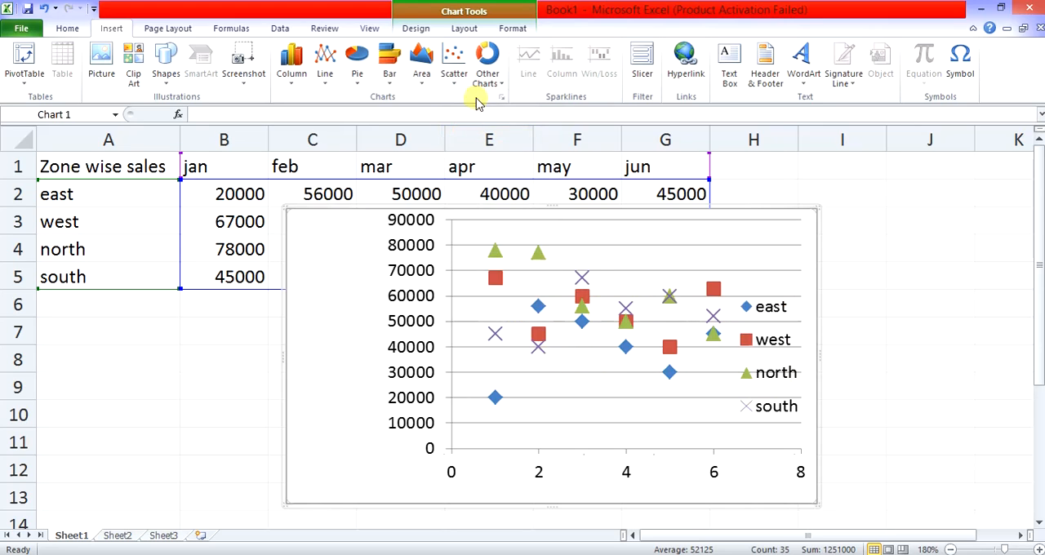
pyautogui.click(487, 70)
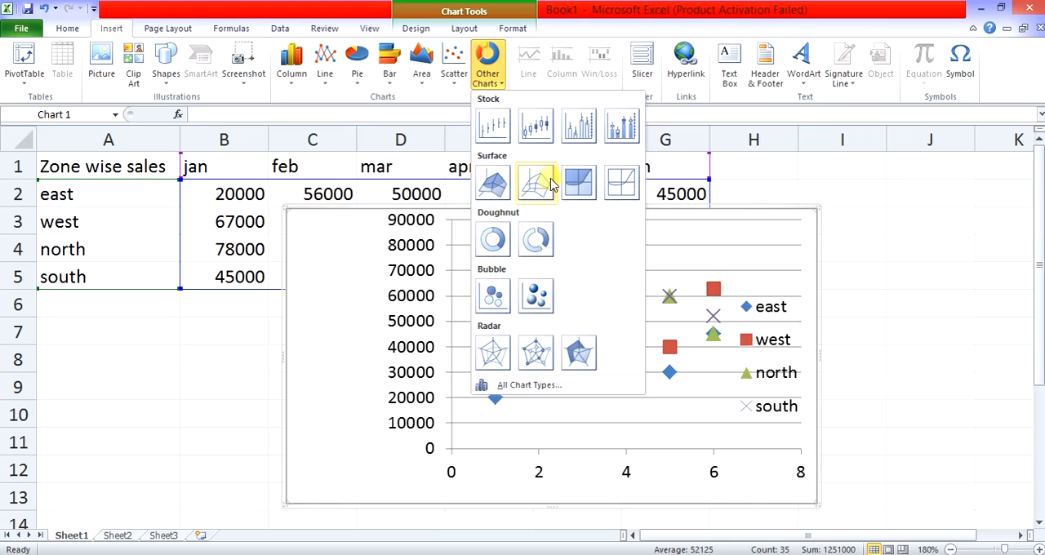
pyautogui.click(495, 241)
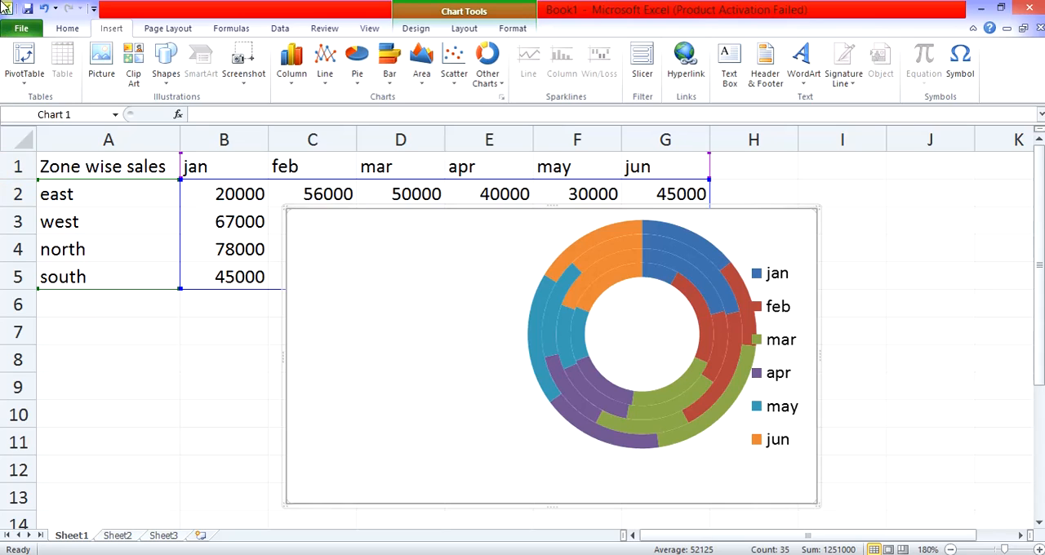
# - Resize the chart frame from its upper corners so it spans about columns D to I and rows 3 to 13
pyautogui.click(384, 348)
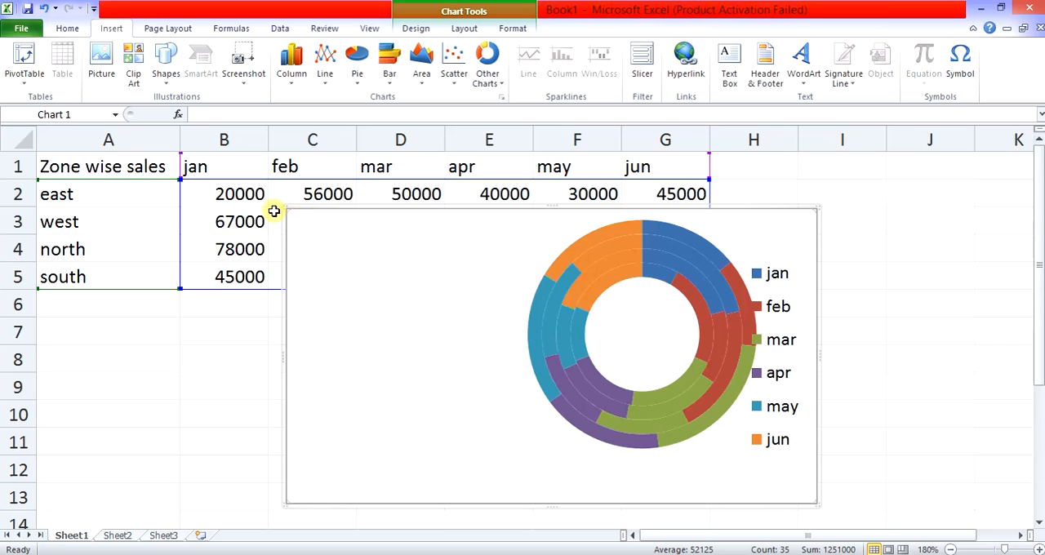
pyautogui.moveTo(285, 208); pyautogui.dragTo(363, 264)
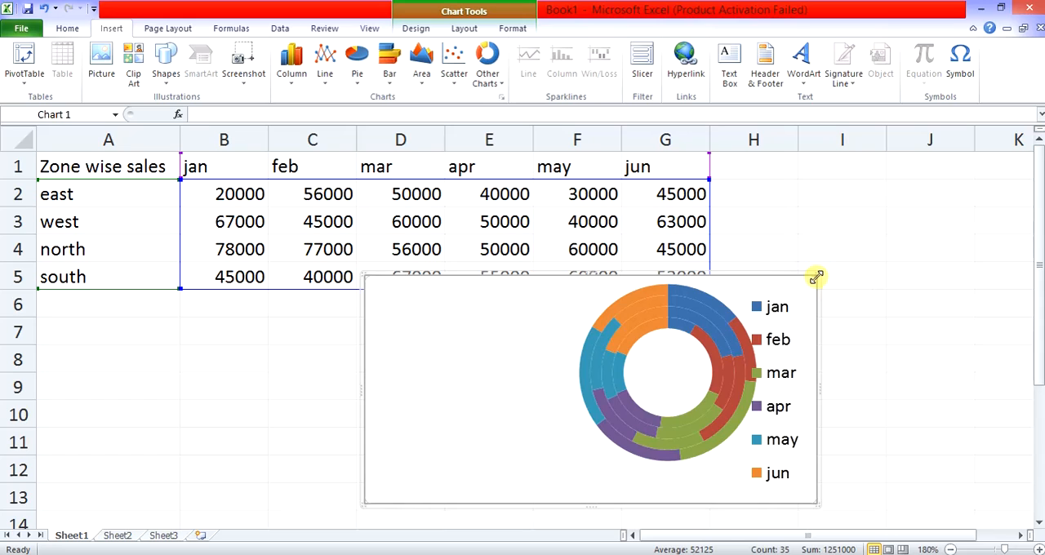
pyautogui.moveTo(817, 277); pyautogui.dragTo(861, 208)
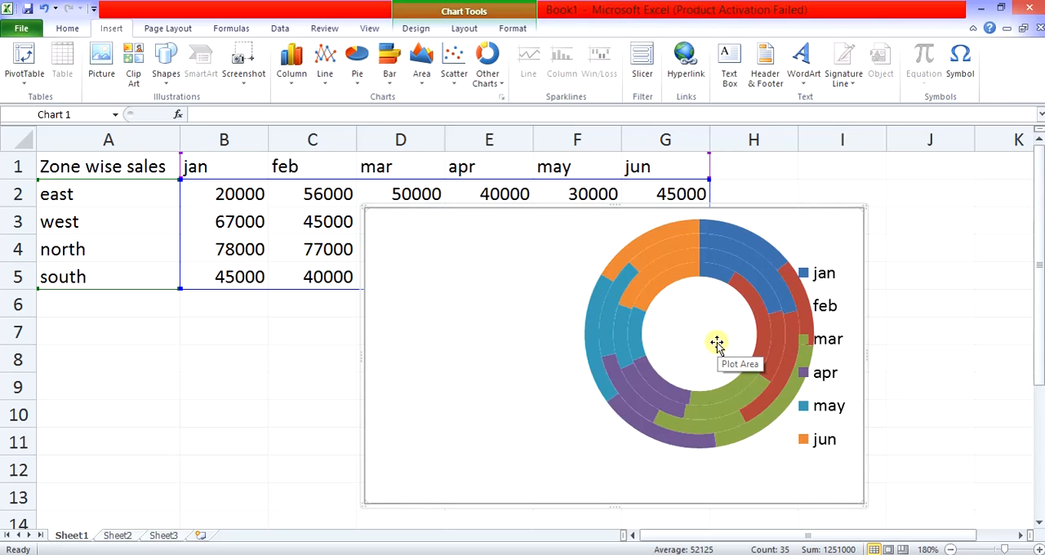
# - Move the doughnut's plot area left within the chart so it clears the legend
pyautogui.doubleClick(501, 267)
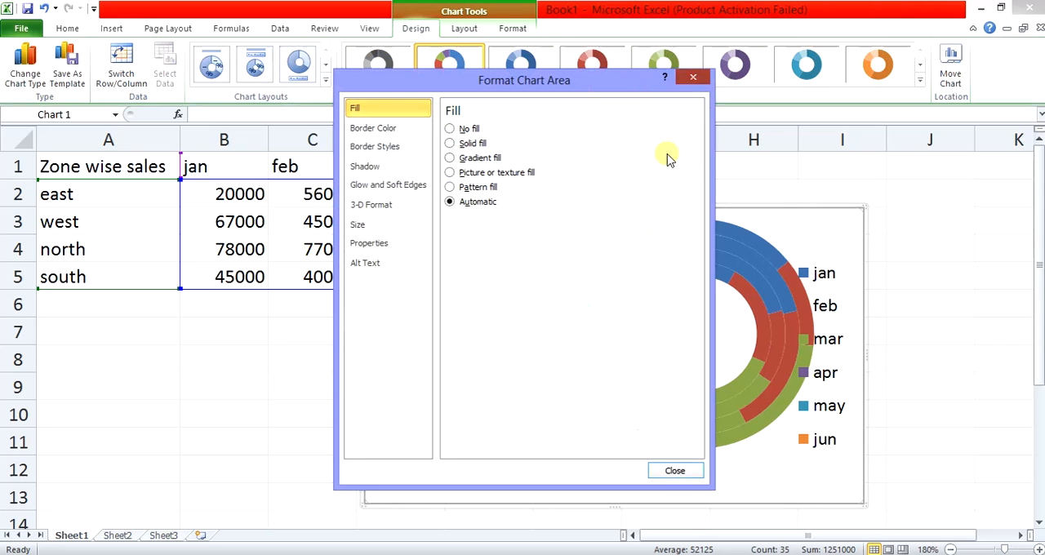
pyautogui.click(693, 77)
pyautogui.click(586, 244)
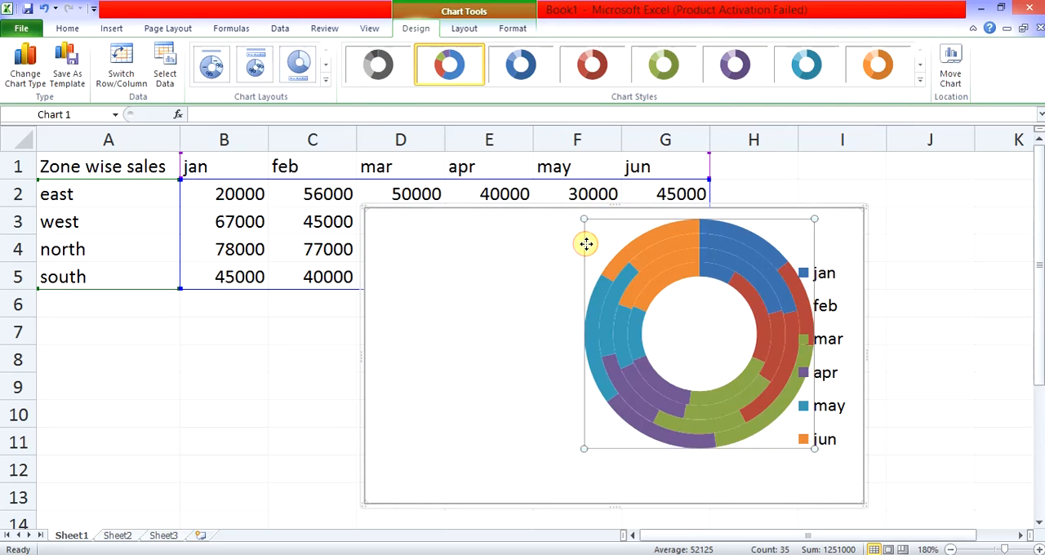
pyautogui.moveTo(697, 299); pyautogui.dragTo(591, 310)
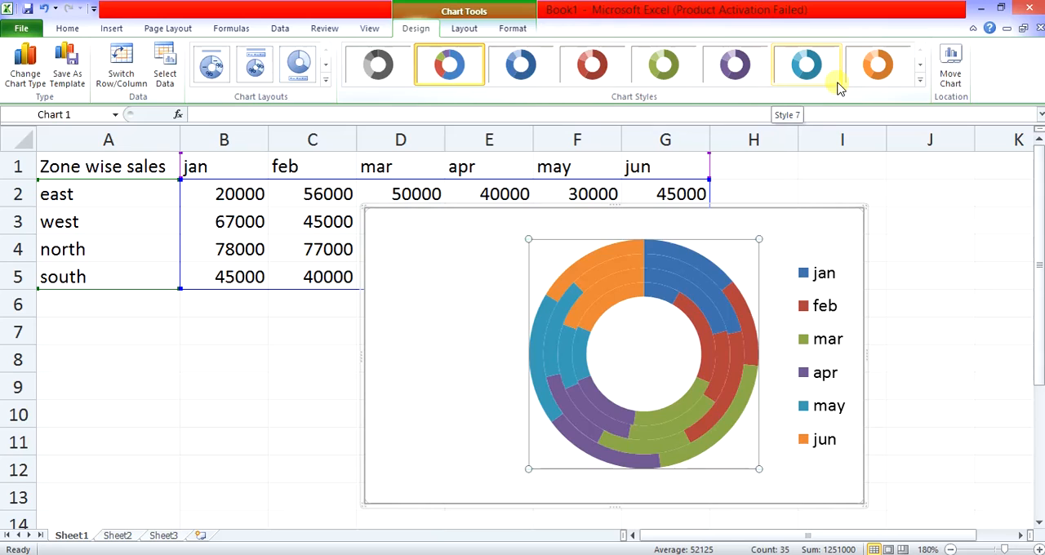
# - Try the red and purple chart styles on the doughnut and apply the green one
pyautogui.click(584, 63)
pyautogui.click(735, 65)
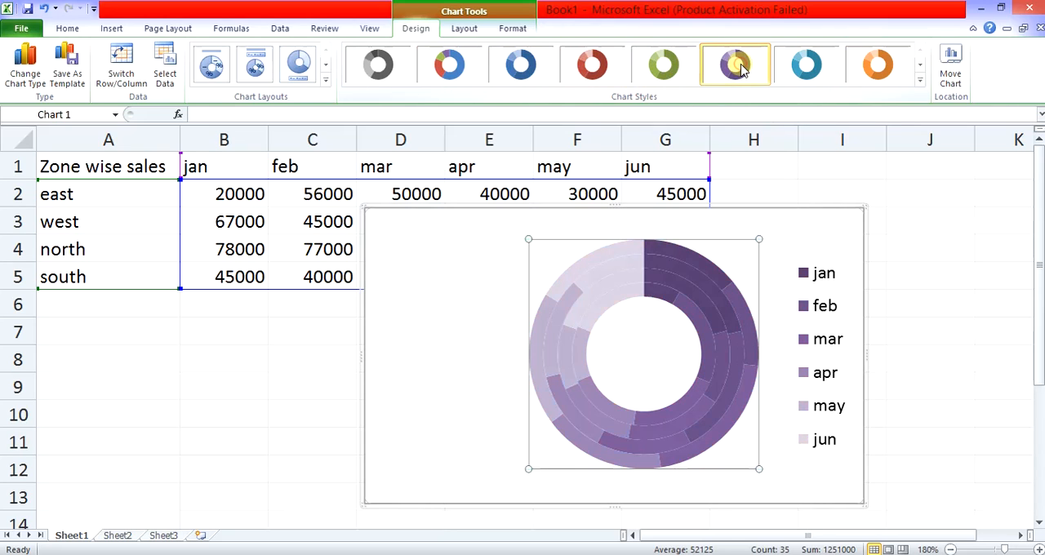
pyautogui.click(664, 70)
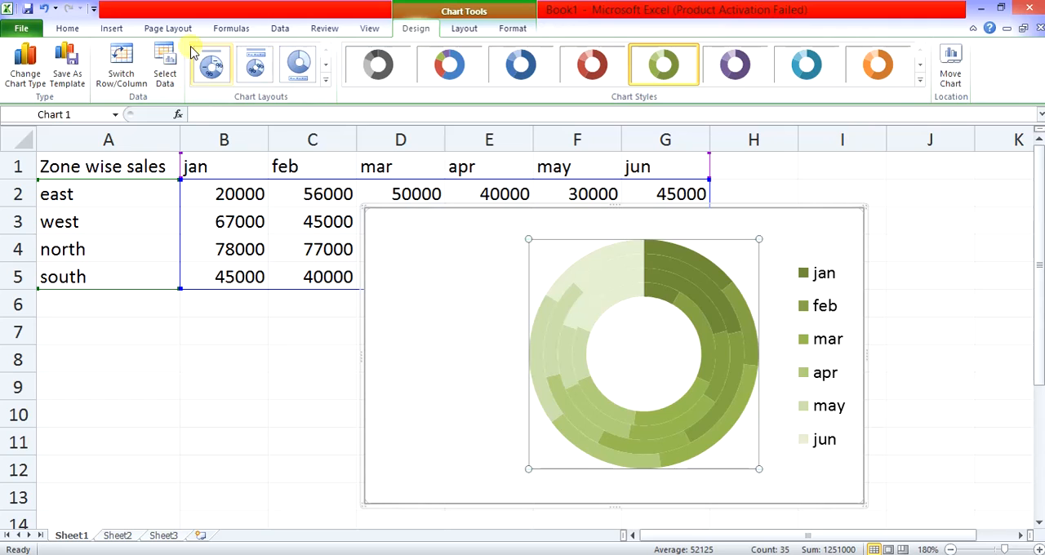
# - Change the doughnut chart to a 2-D clustered column chart
pyautogui.click(109, 28)
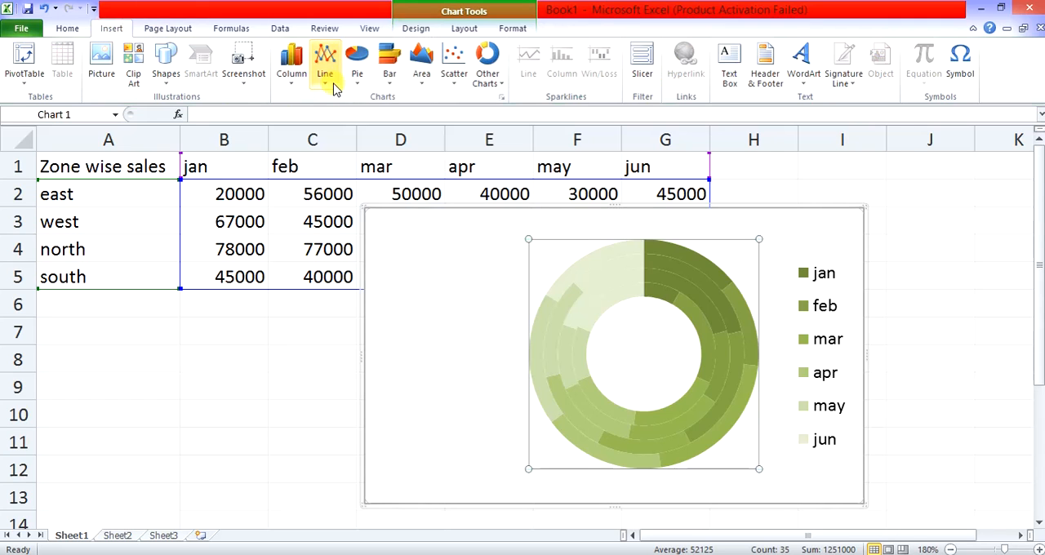
pyautogui.click(292, 77)
pyautogui.click(297, 128)
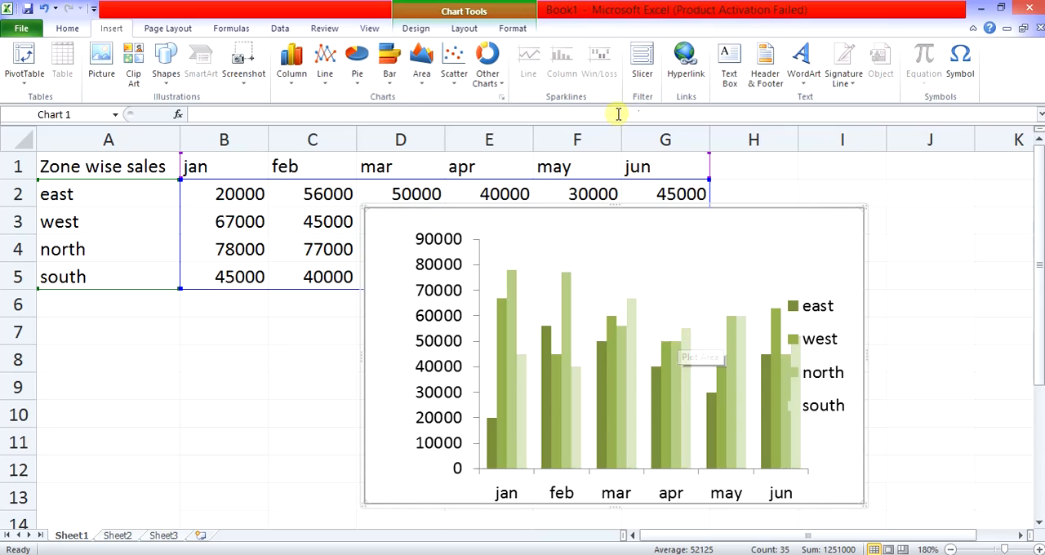
# - Try the grey and multicolour chart styles on the column chart and settle on the purple style
pyautogui.click(467, 30)
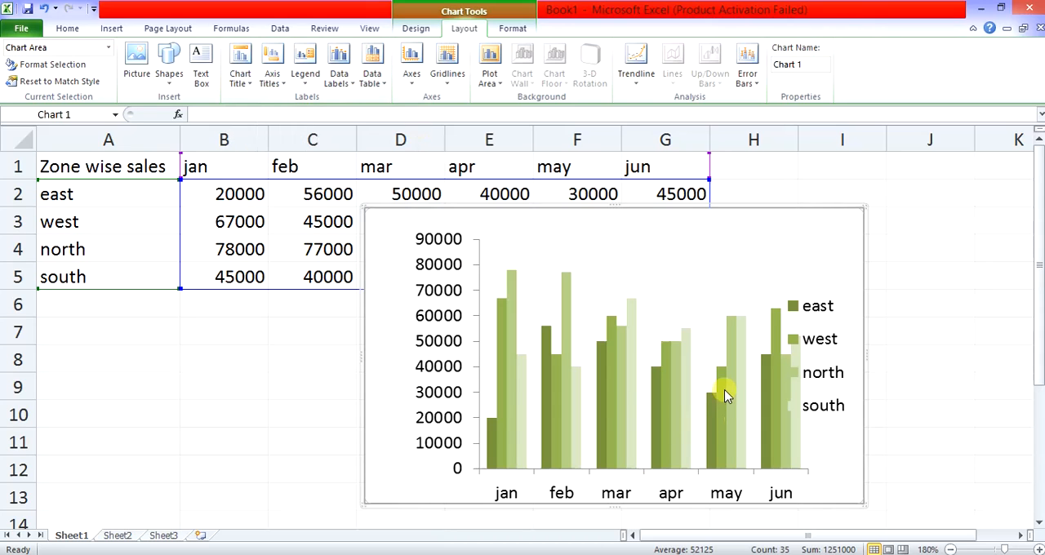
pyautogui.click(664, 255)
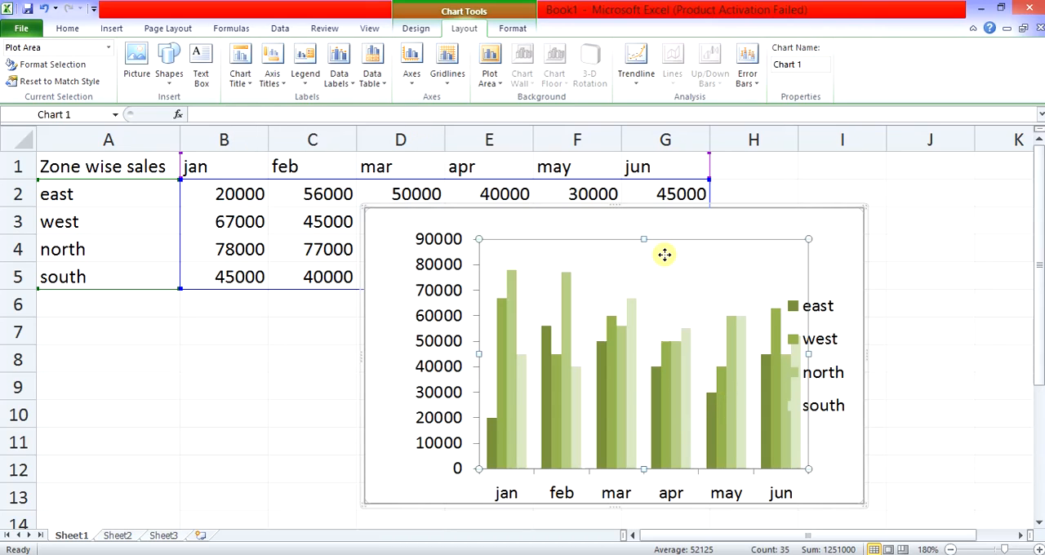
pyautogui.click(416, 28)
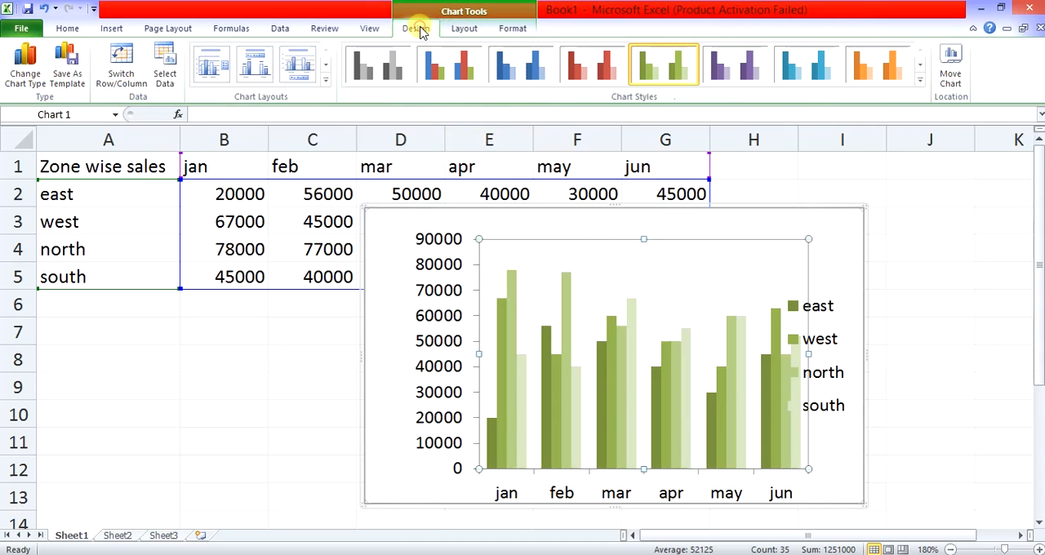
pyautogui.click(392, 73)
pyautogui.click(457, 71)
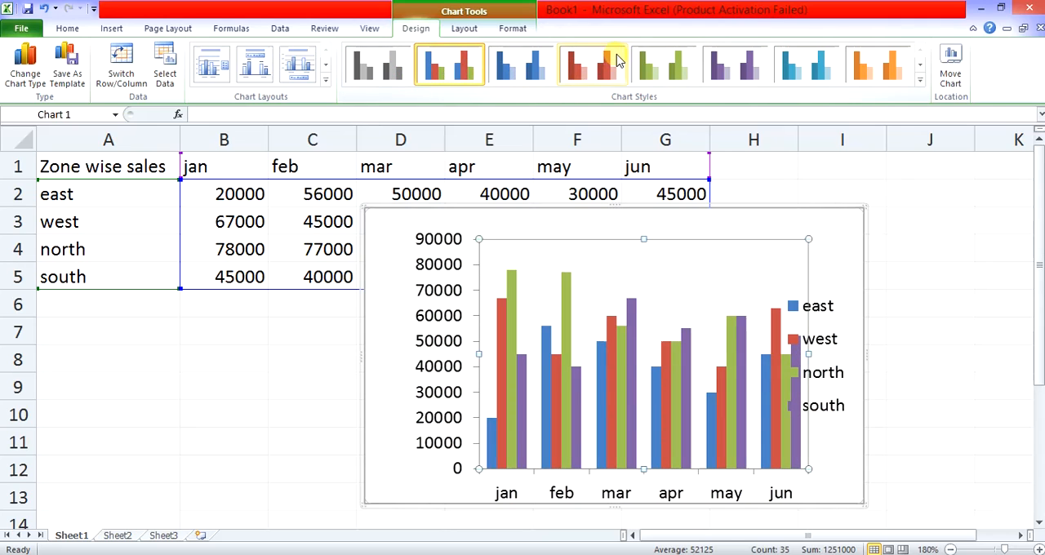
pyautogui.click(727, 68)
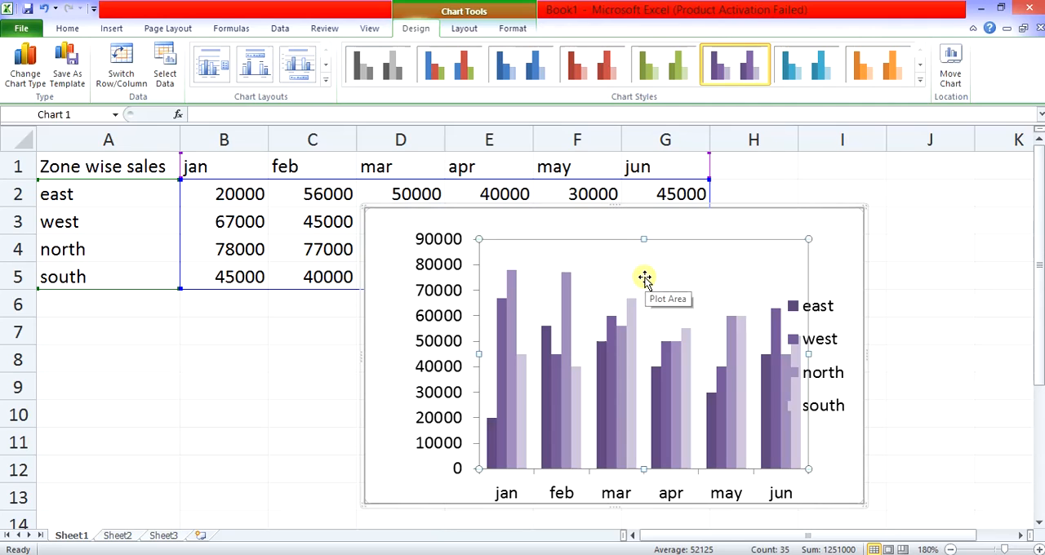
# - Set the column chart to display neither a chart title nor a primary vertical axis title
pyautogui.click(464, 27)
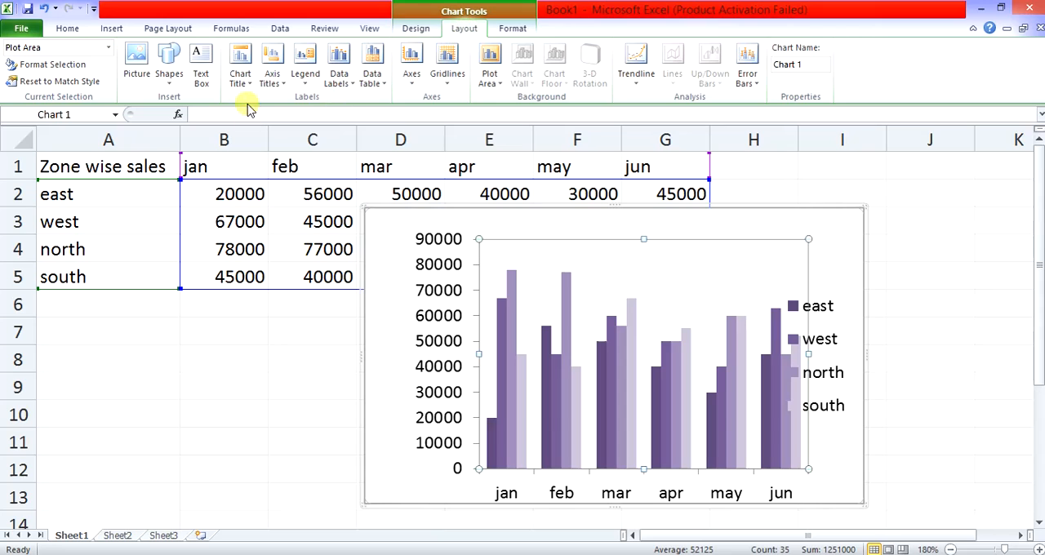
pyautogui.click(237, 78)
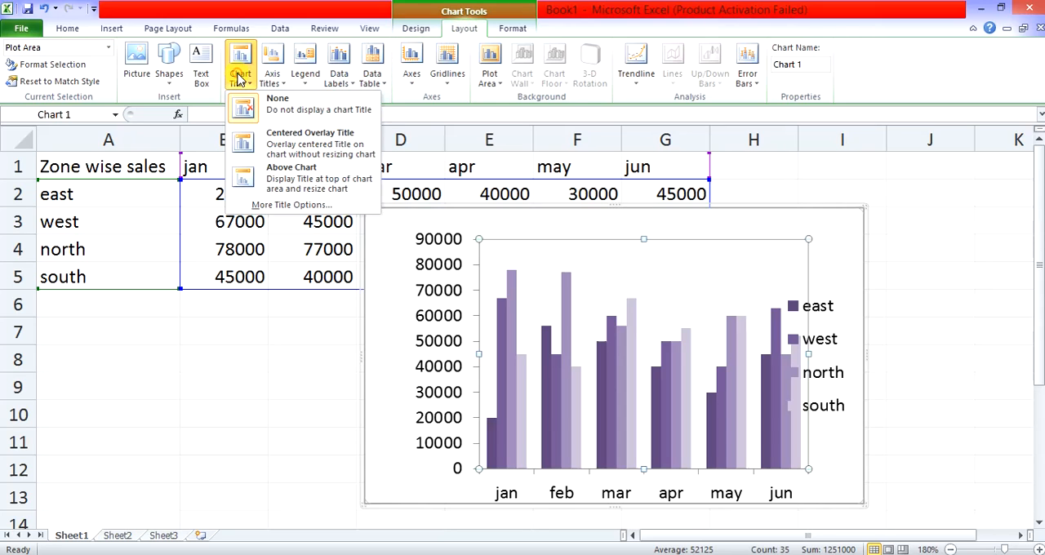
pyautogui.click(259, 109)
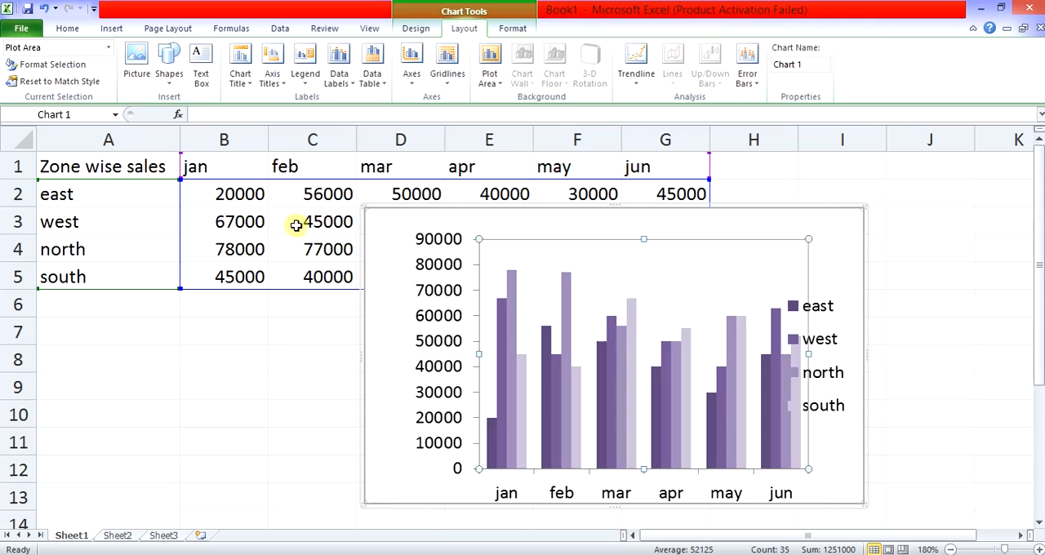
pyautogui.click(244, 76)
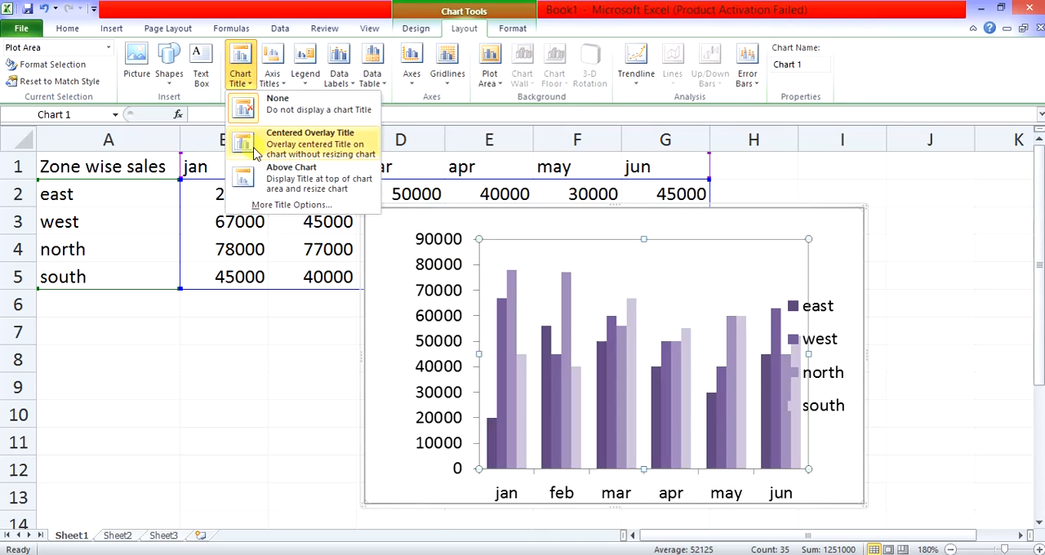
pyautogui.click(272, 74)
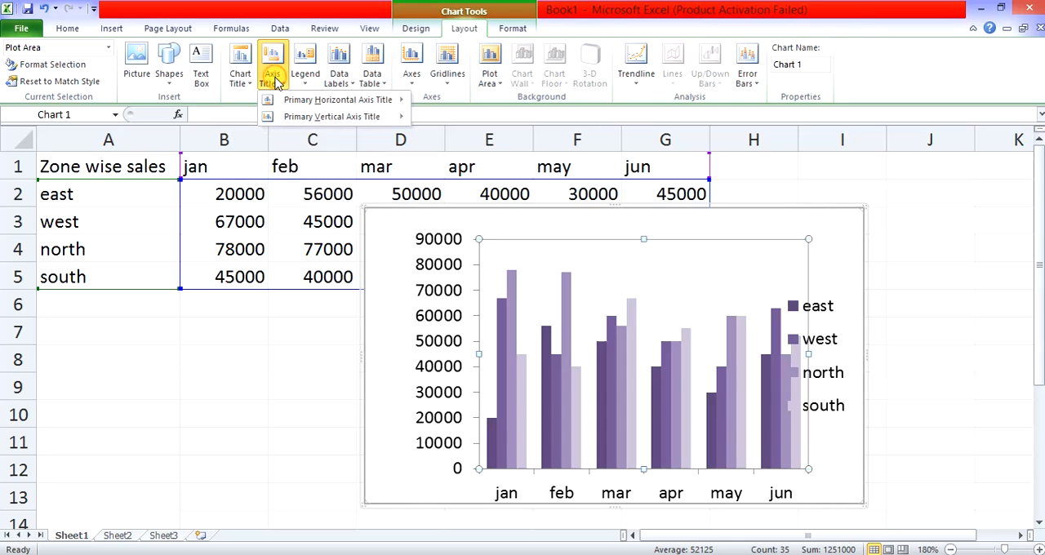
pyautogui.moveTo(287, 115)
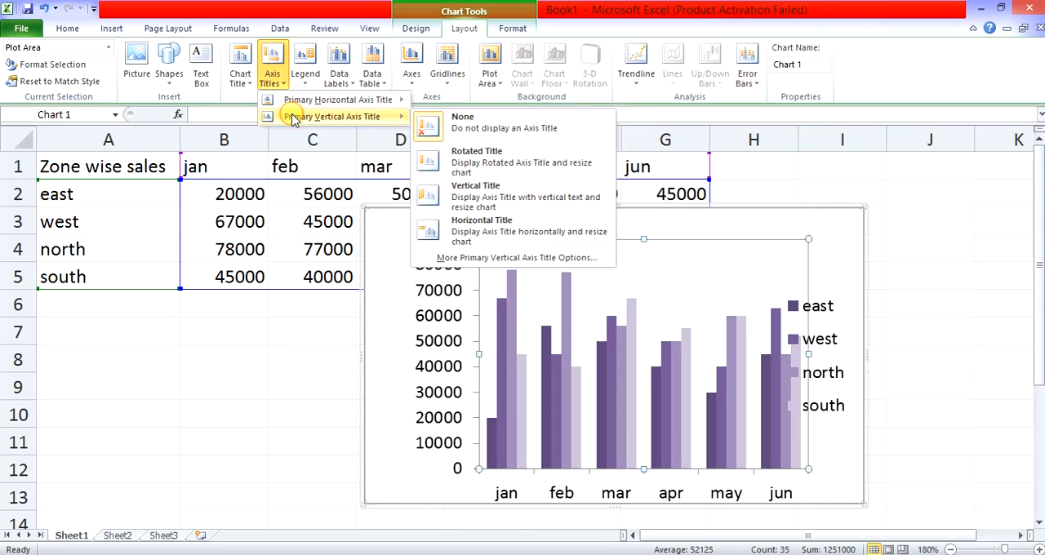
pyautogui.click(474, 128)
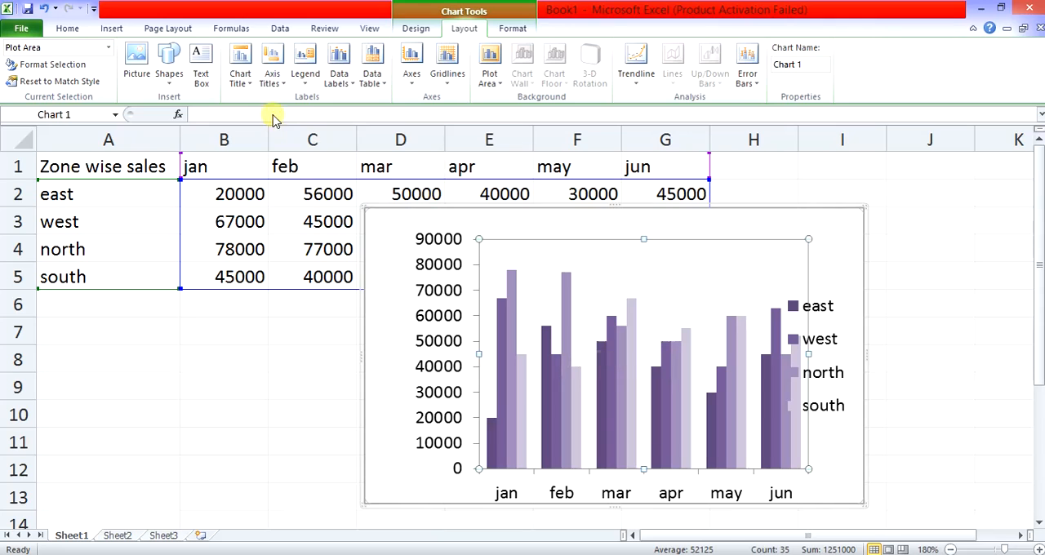
# - Set the column chart's legend to Show Legend at Right and review the other legend positions
pyautogui.click(305, 78)
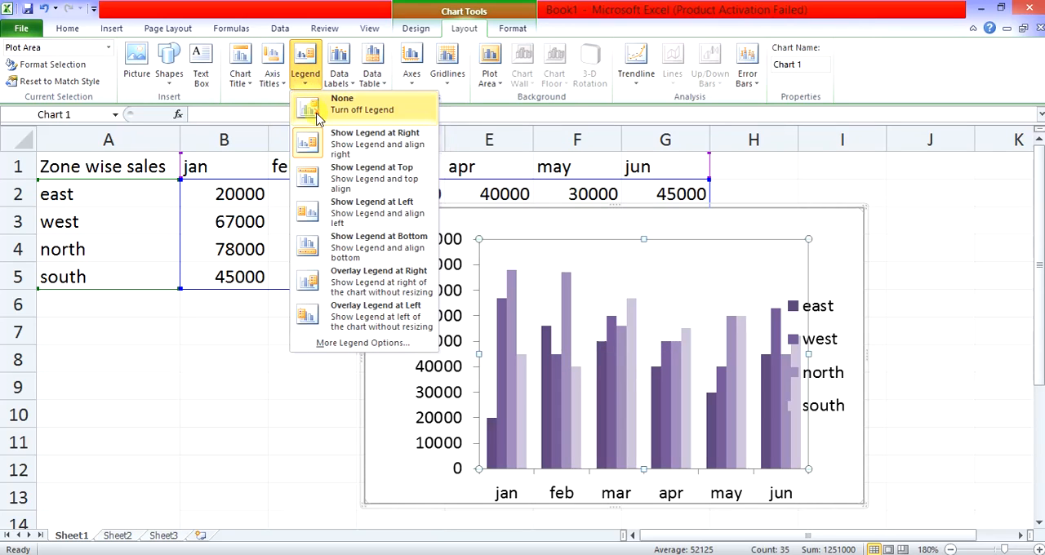
pyautogui.click(341, 152)
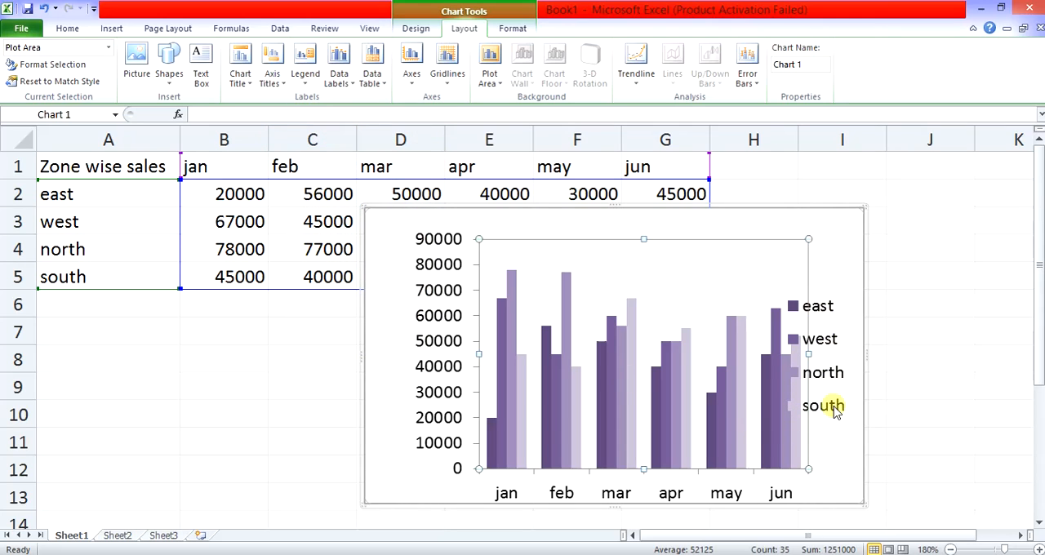
pyautogui.click(313, 80)
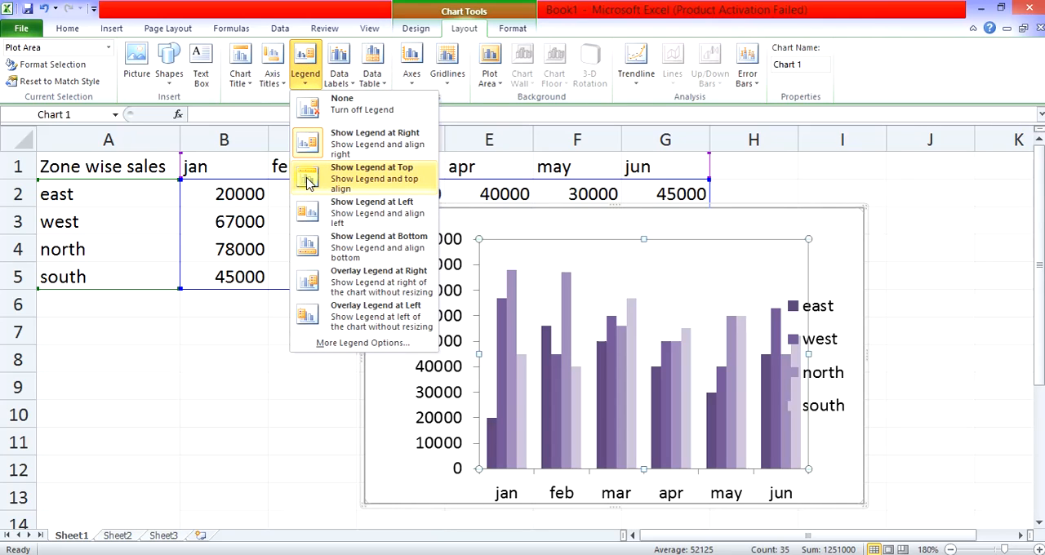
# - Add centered data labels to all series of the column chart and set the north series' labels to Outside End
pyautogui.click(338, 79)
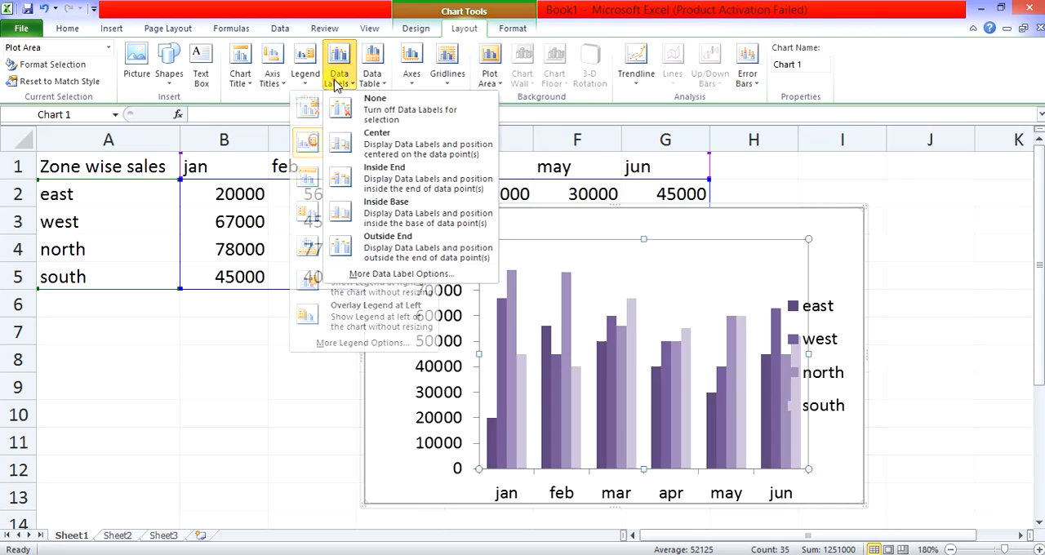
pyautogui.click(369, 144)
pyautogui.click(632, 403)
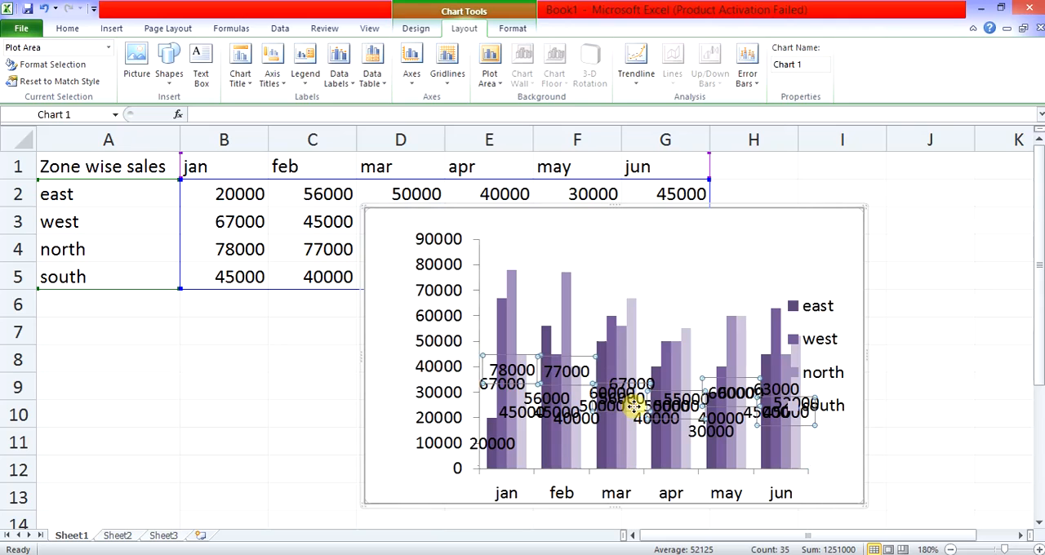
pyautogui.click(338, 82)
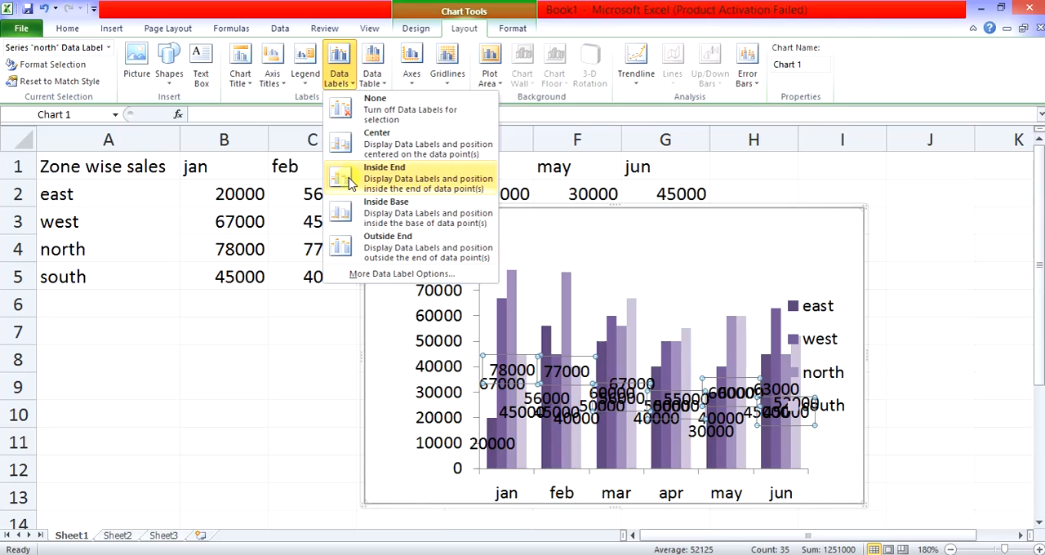
pyautogui.click(372, 254)
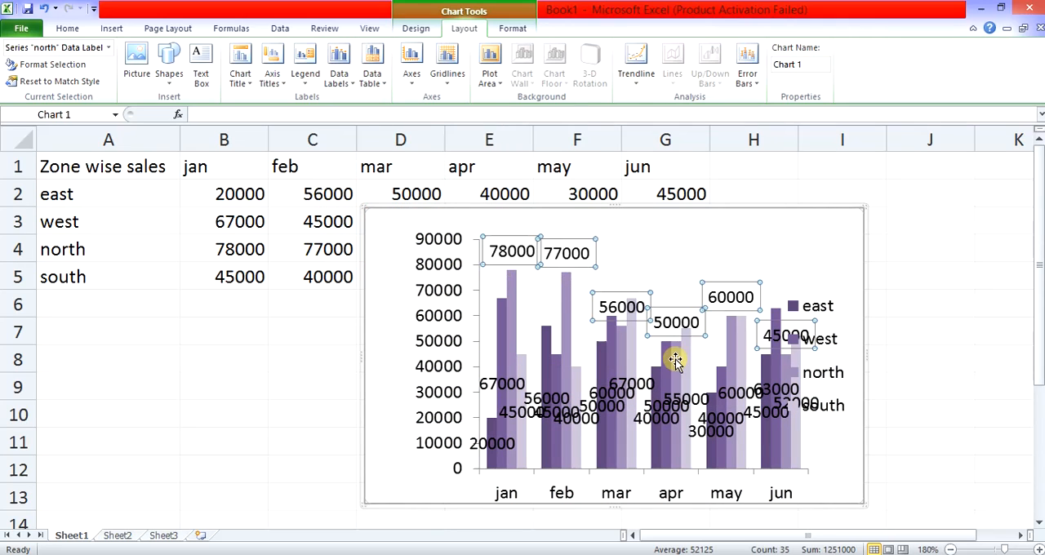
# - Show a data table without legend keys below the column chart and delete the north series' data labels
pyautogui.click(378, 87)
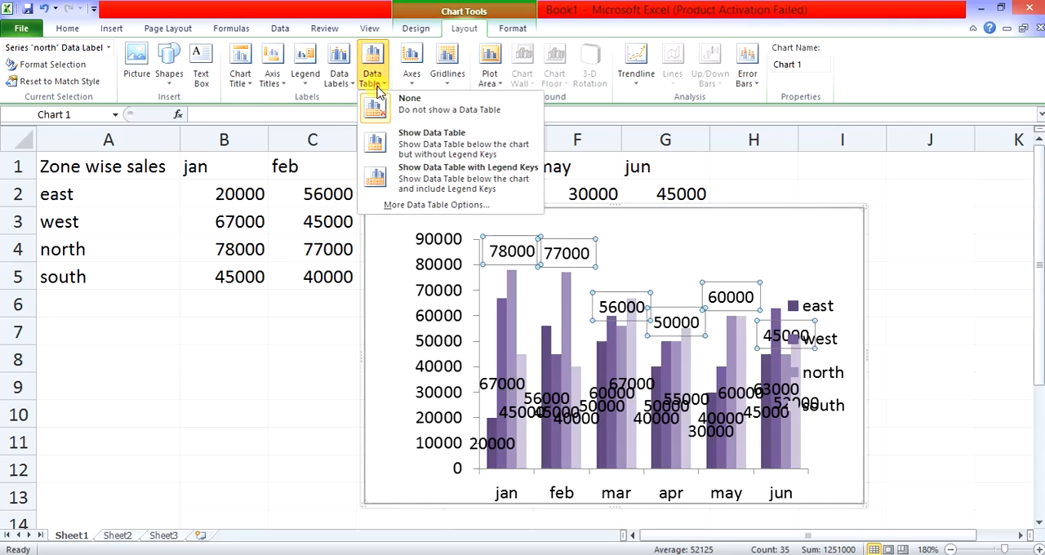
pyautogui.click(388, 151)
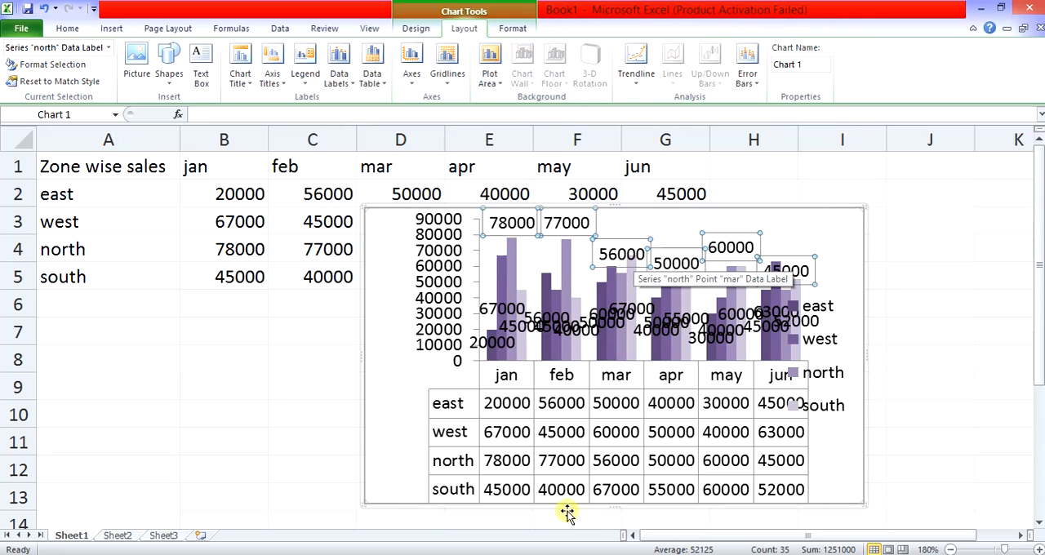
pyautogui.press('Delete')
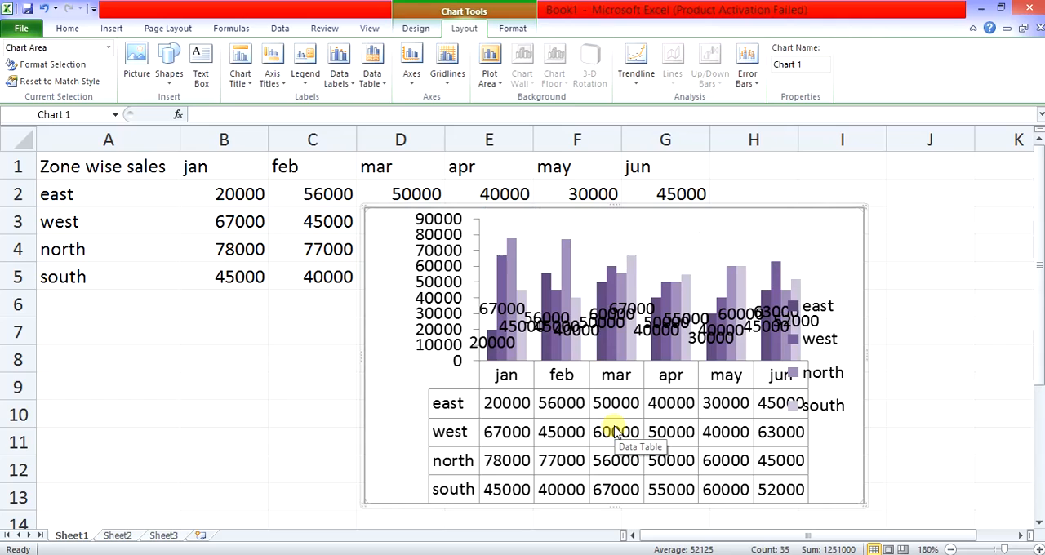
# - Delete the clustered column chart and insert a 3-D stacked column chart of the zone wise sales data
pyautogui.press('Delete')
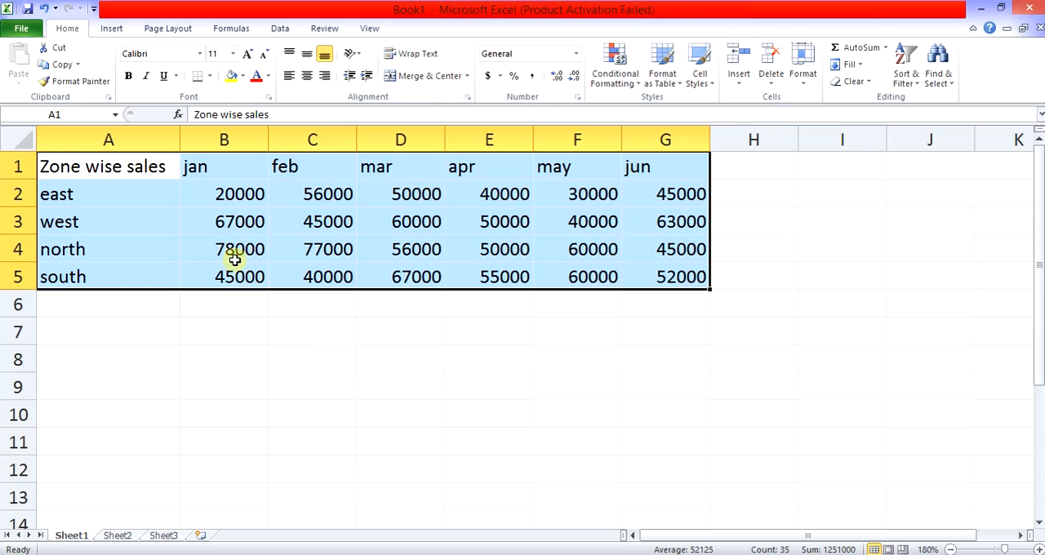
pyautogui.click(111, 28)
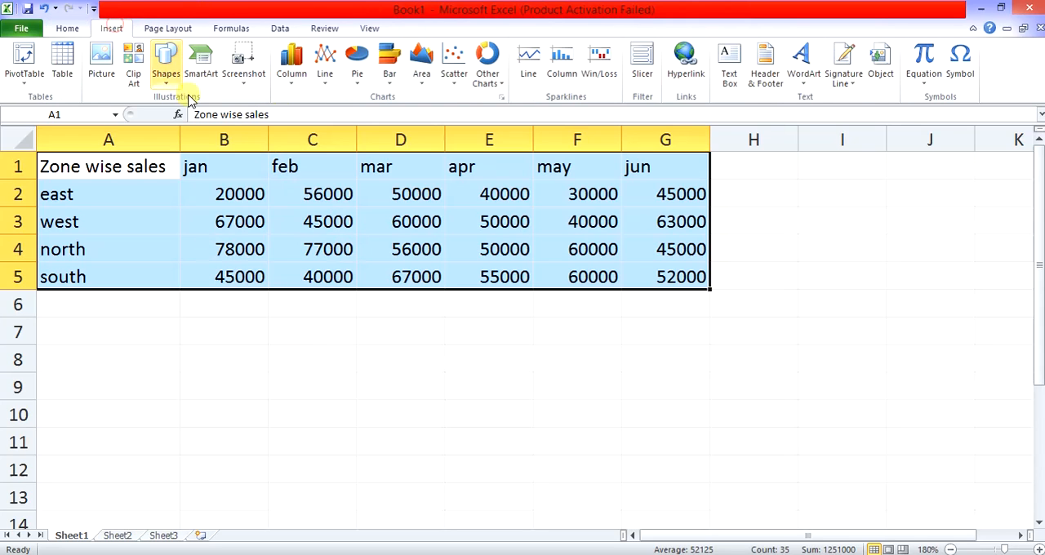
pyautogui.click(298, 82)
pyautogui.click(341, 200)
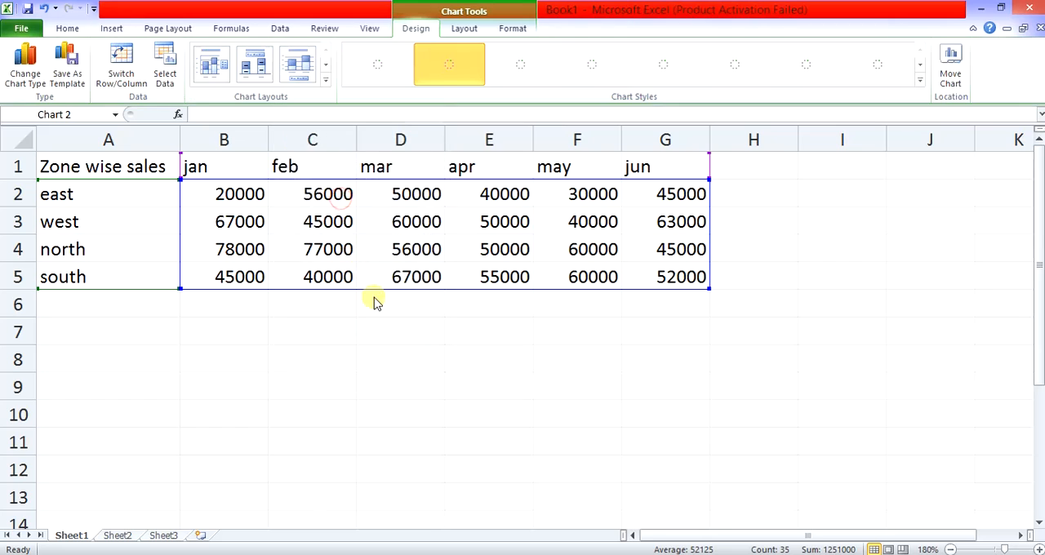
# - Examine the layout options and the full gallery of chart styles available for the 3-D stacked column chart
pyautogui.moveTo(501, 353)
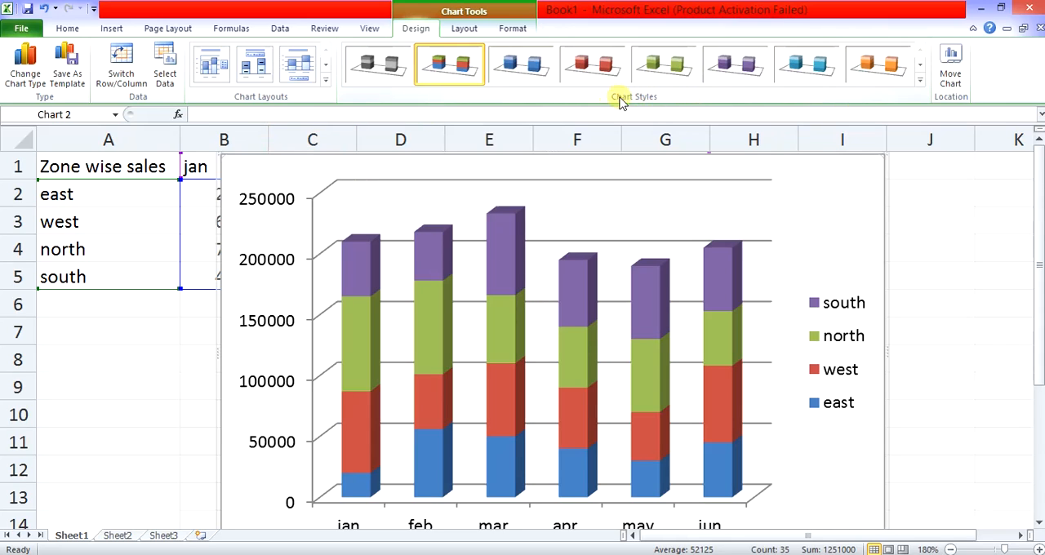
pyautogui.click(480, 32)
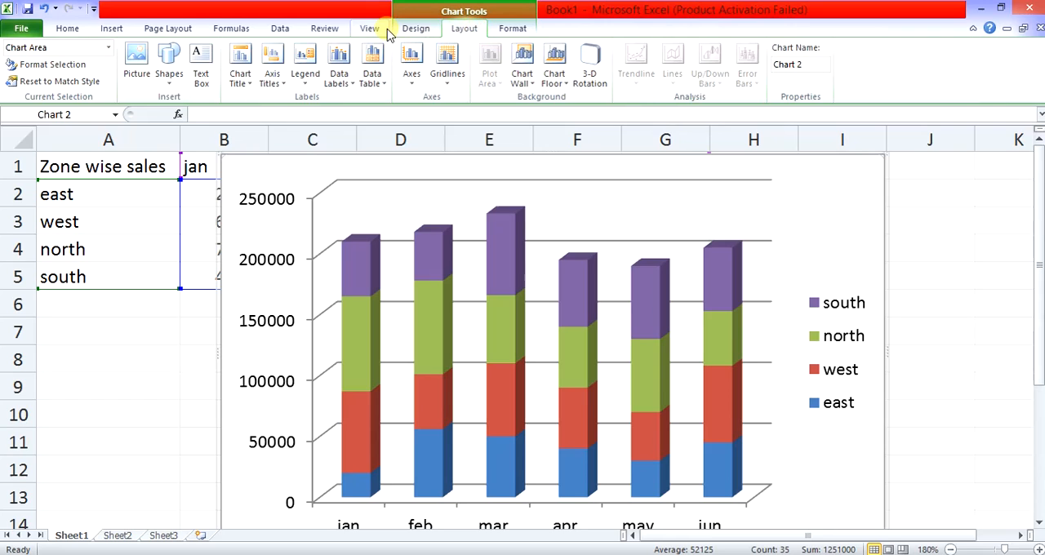
pyautogui.click(411, 29)
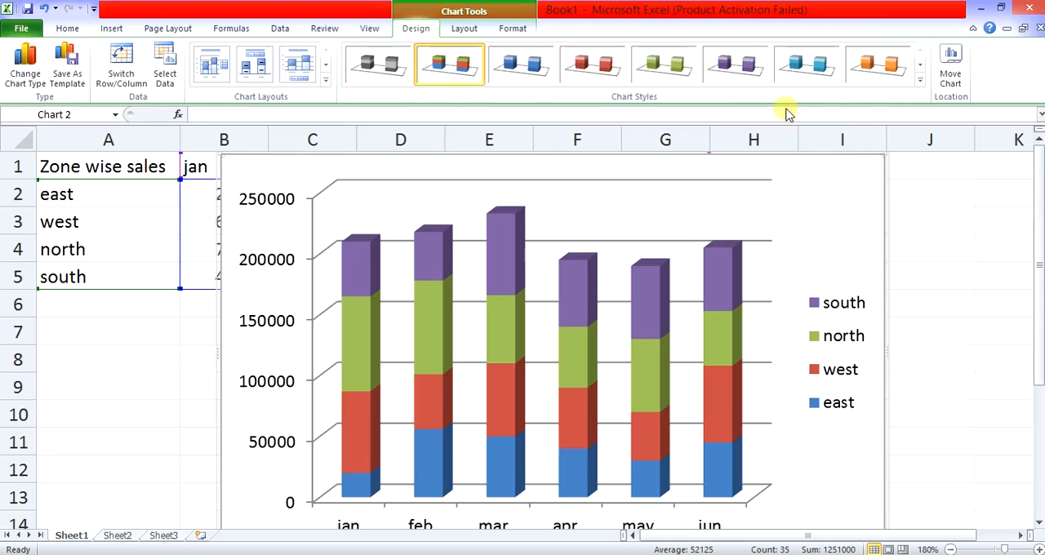
pyautogui.click(920, 79)
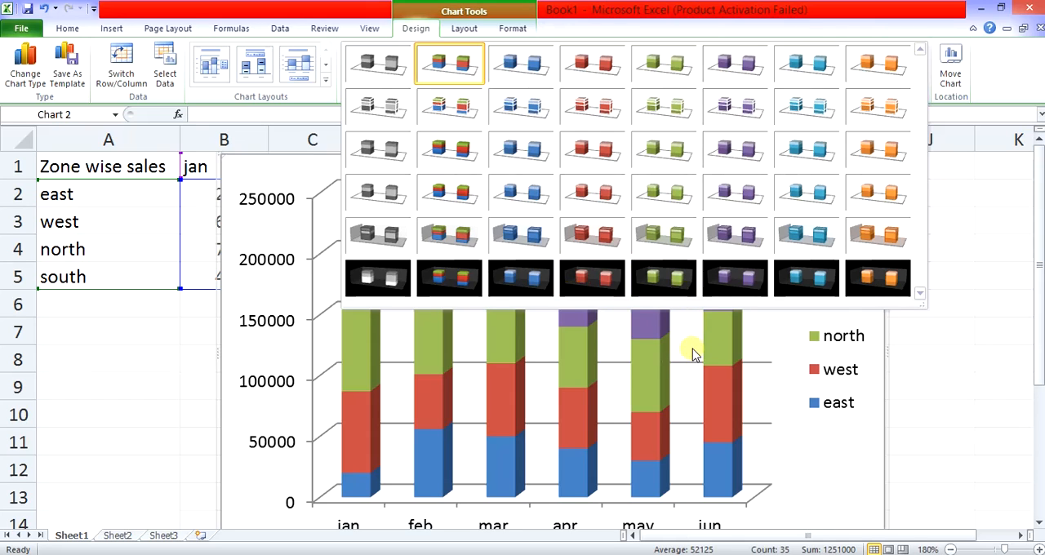
pyautogui.click(769, 337)
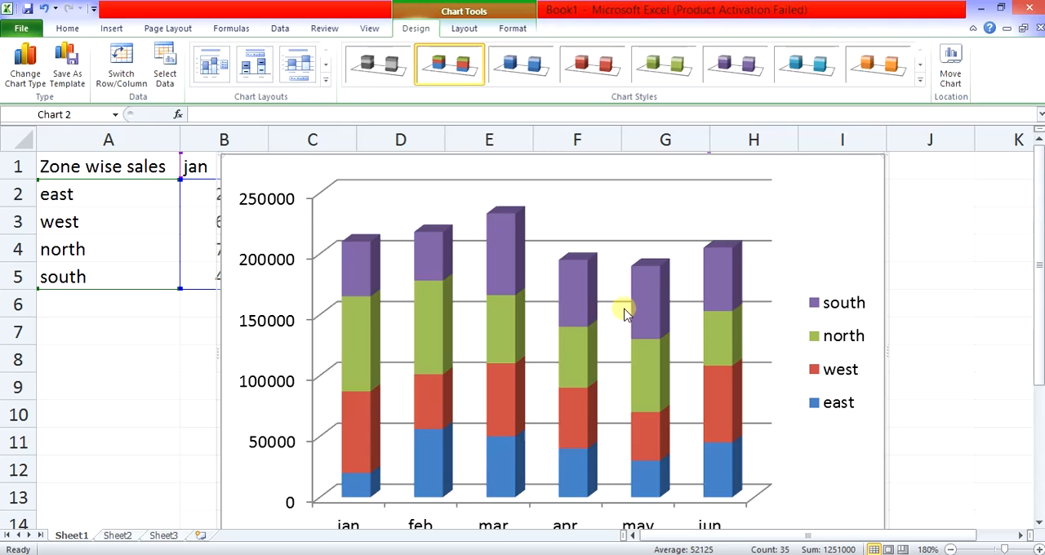
pyautogui.moveTo(635, 324)
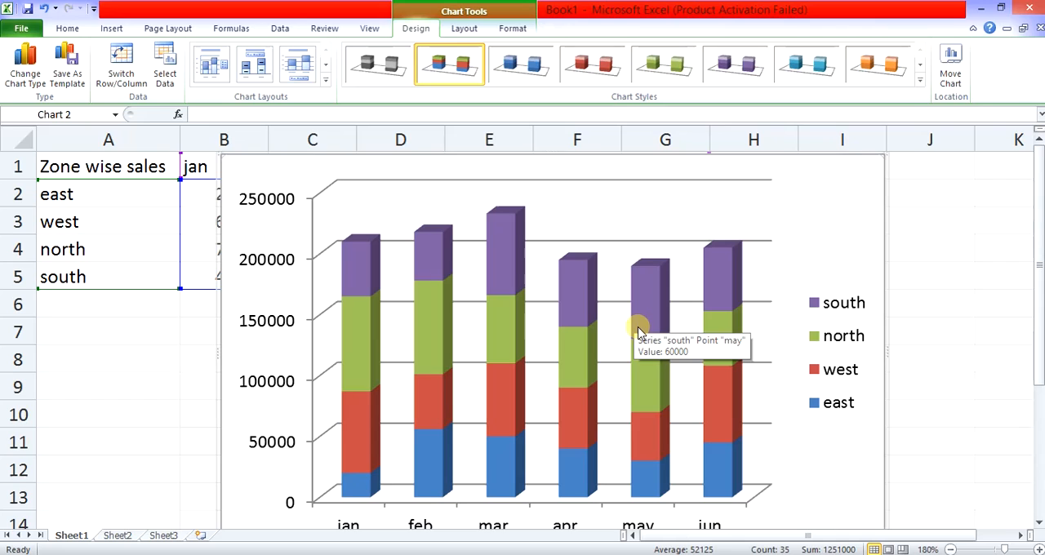
# - Examine the line color, line style, shadow, and glow and soft edges options for the chart's vertical axis major gridlines
pyautogui.click(464, 28)
pyautogui.click(521, 367)
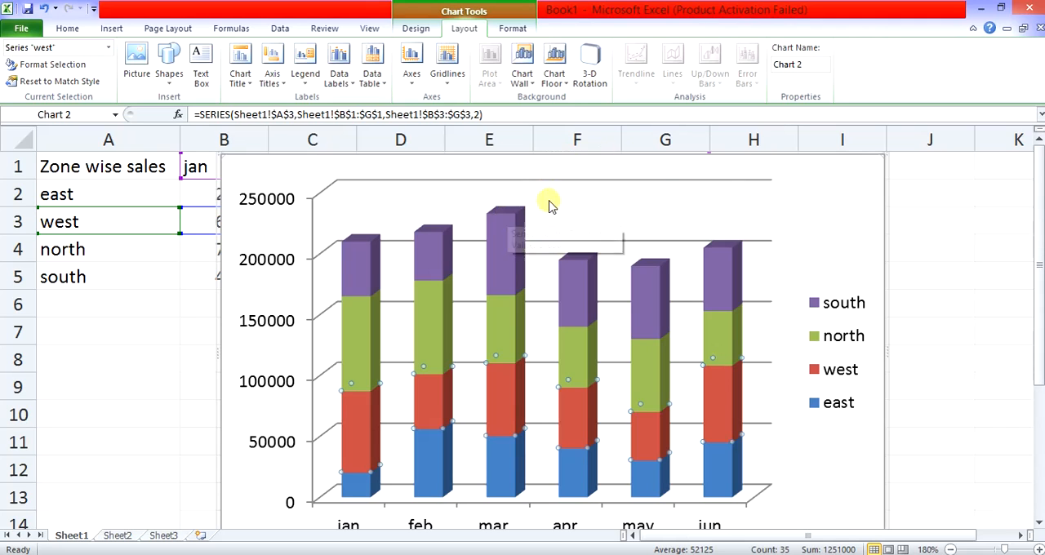
pyautogui.doubleClick(566, 179)
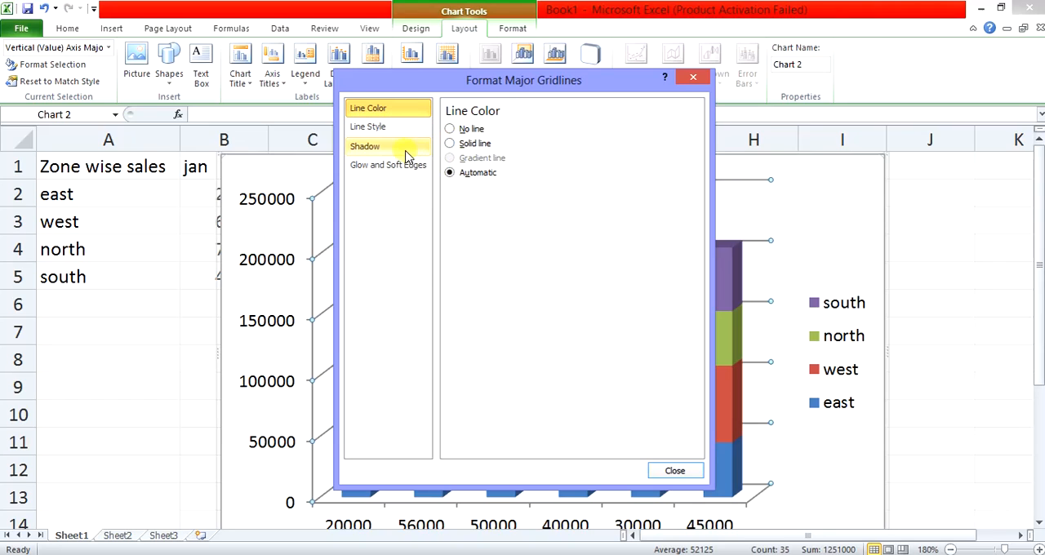
pyautogui.click(394, 129)
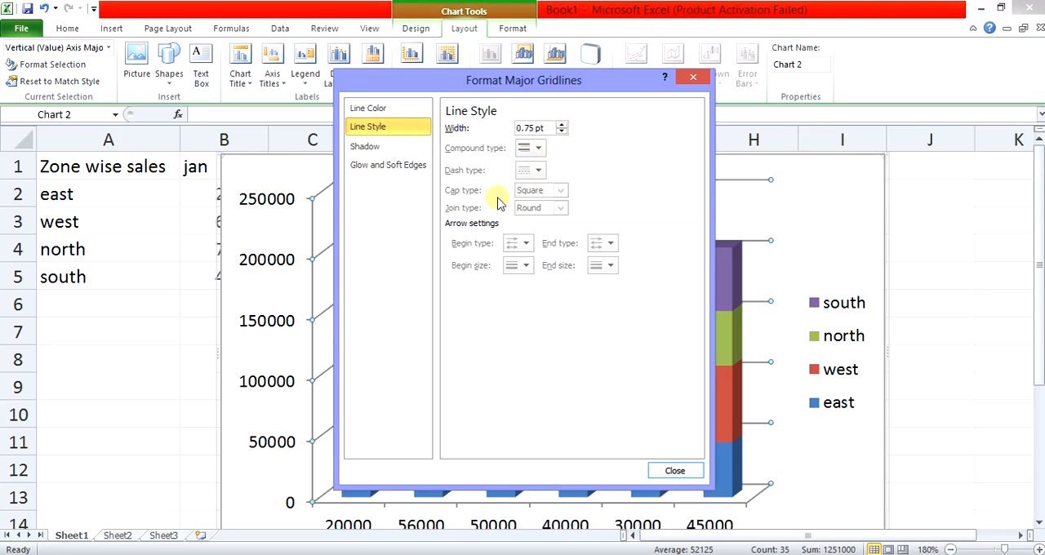
pyautogui.click(387, 151)
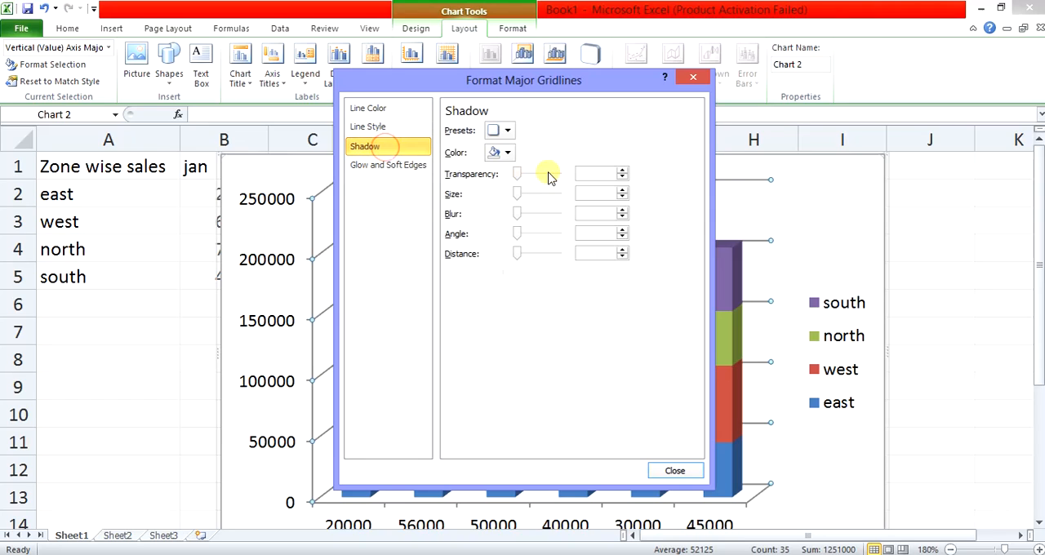
pyautogui.click(414, 169)
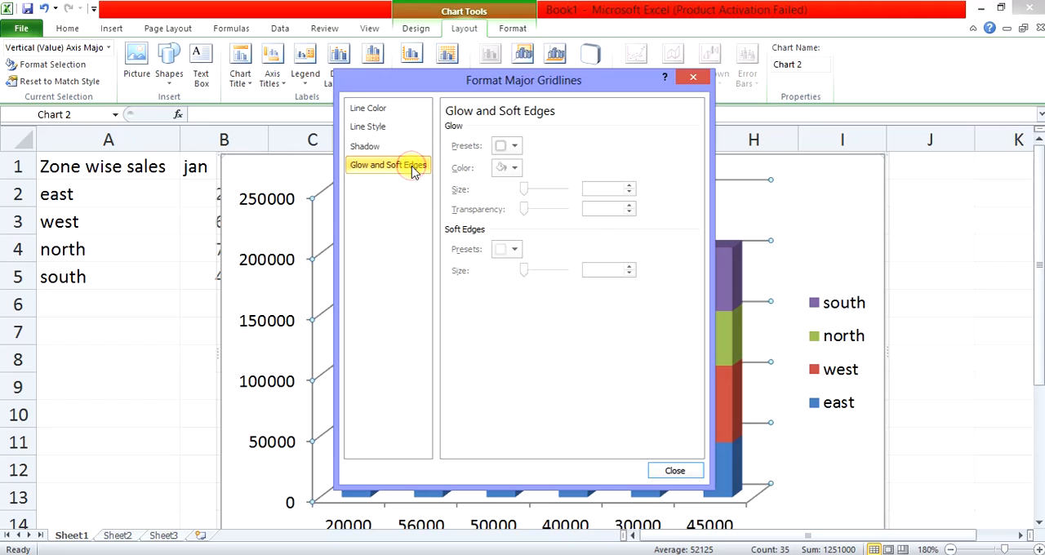
pyautogui.click(693, 78)
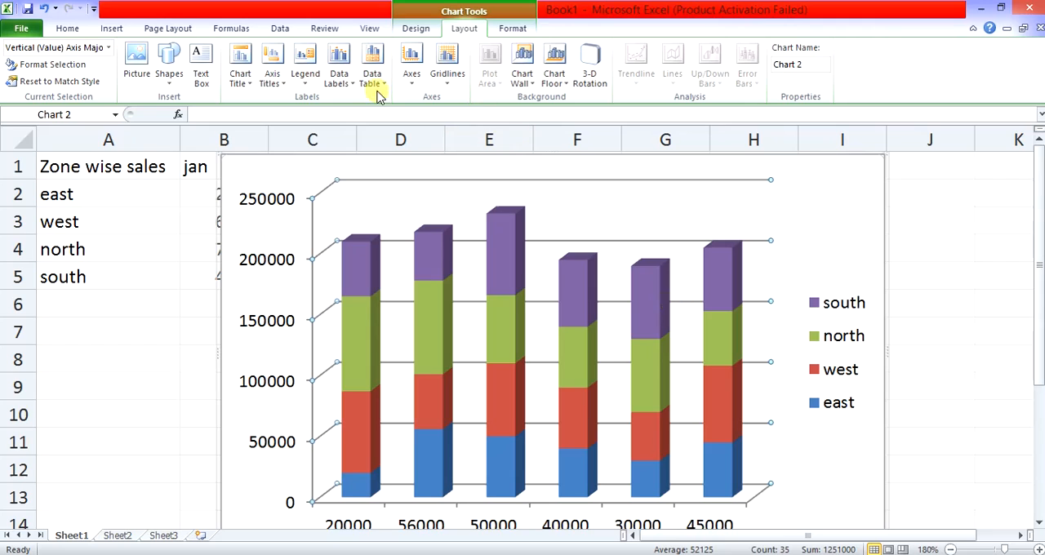
# - Examine the gap depth and gap width options in the north series' formatting dialog and close it
pyautogui.click(112, 30)
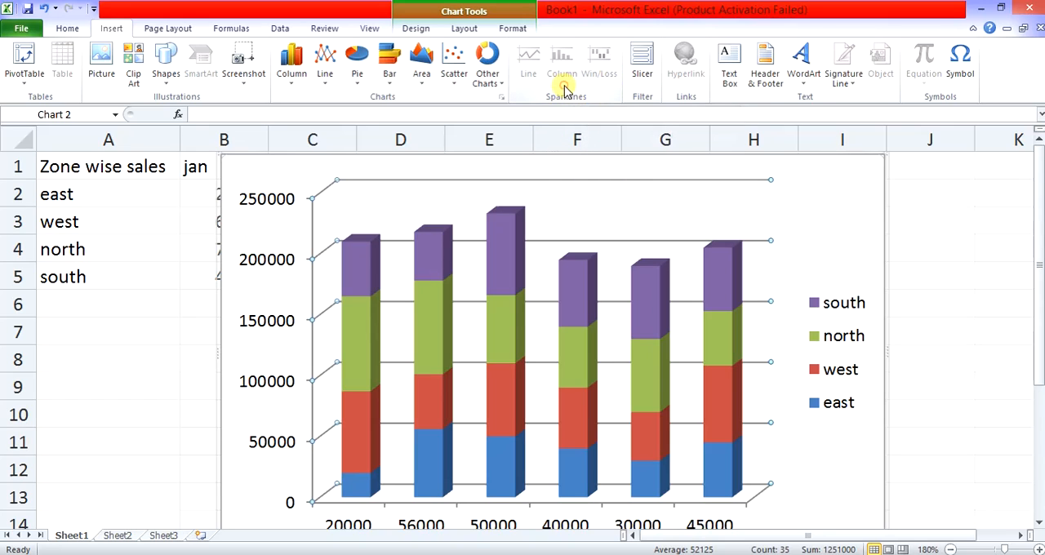
pyautogui.doubleClick(513, 353)
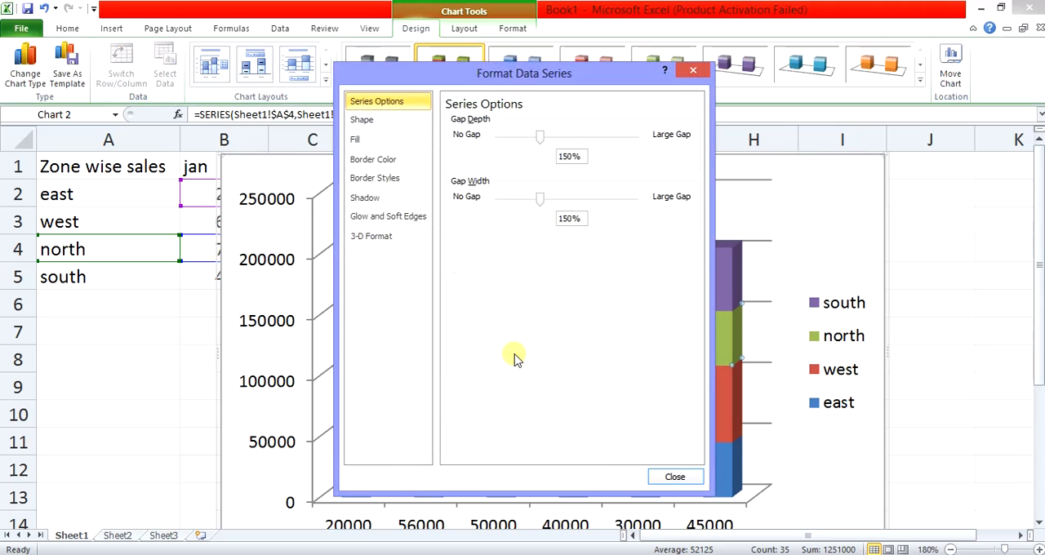
pyautogui.click(694, 70)
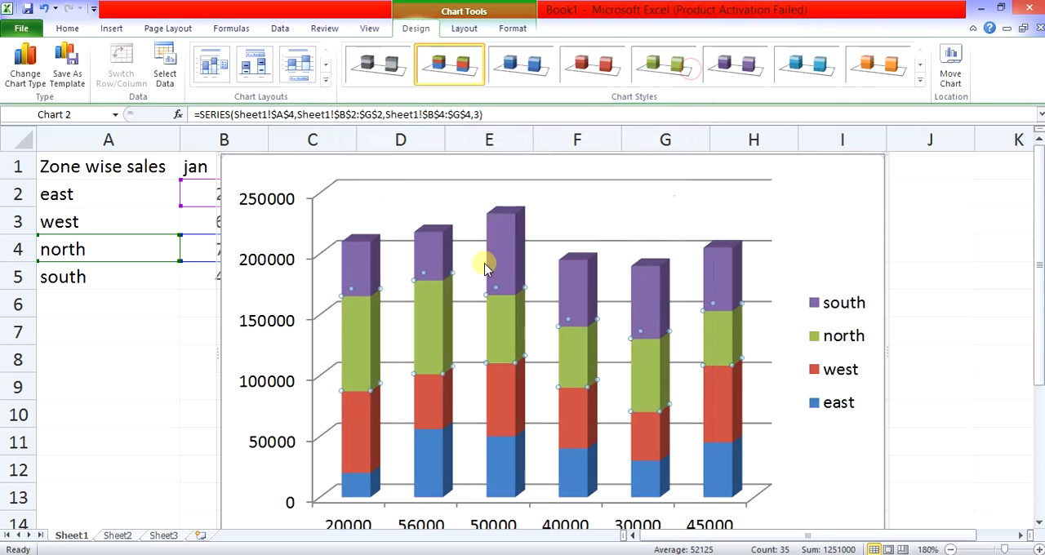
# - Change the 3-D stacked column chart of zone wise sales to a basic 2-D line chart
pyautogui.click(320, 353)
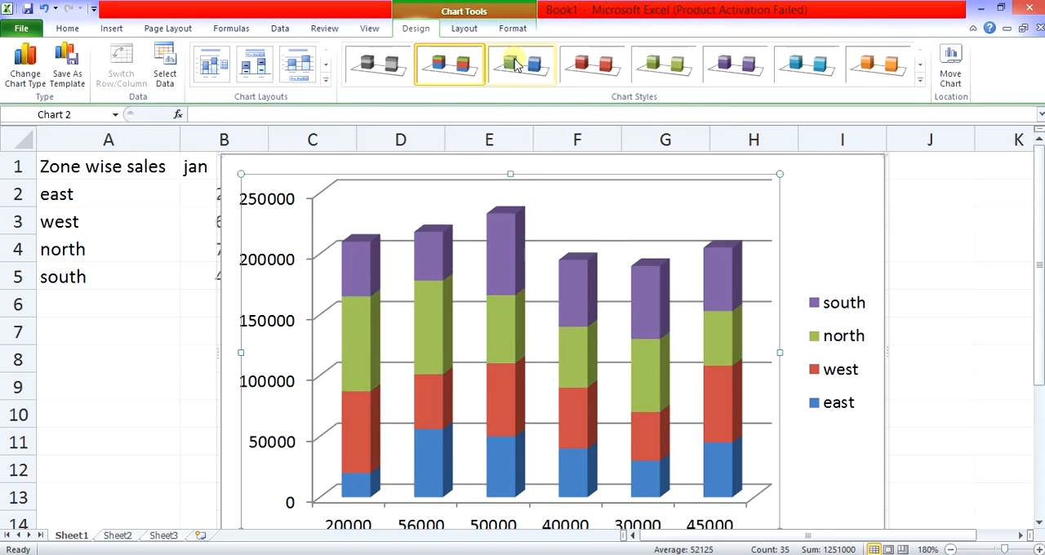
pyautogui.click(114, 30)
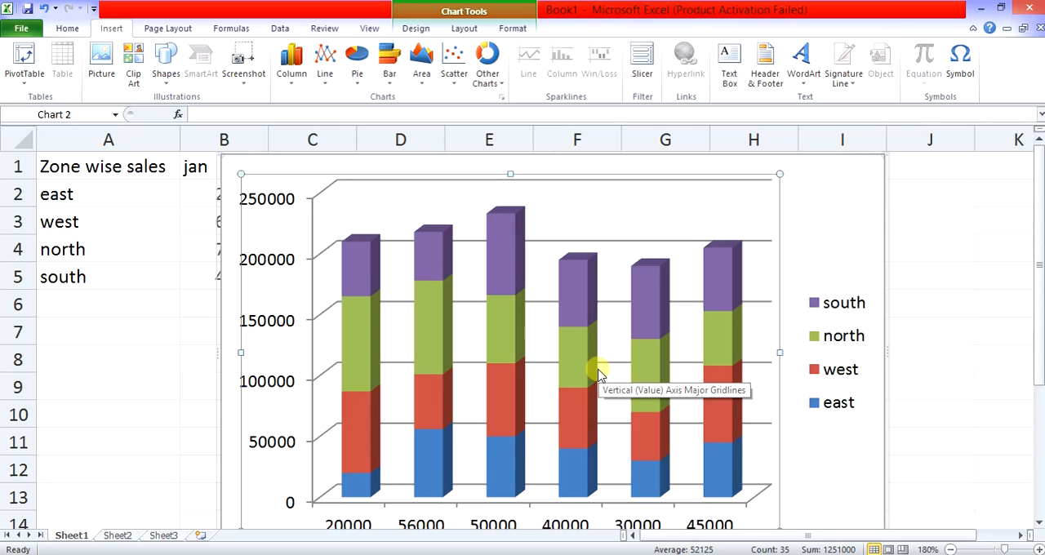
pyautogui.scroll(-1, 601, 372)
pyautogui.scroll(1, 600, 372)
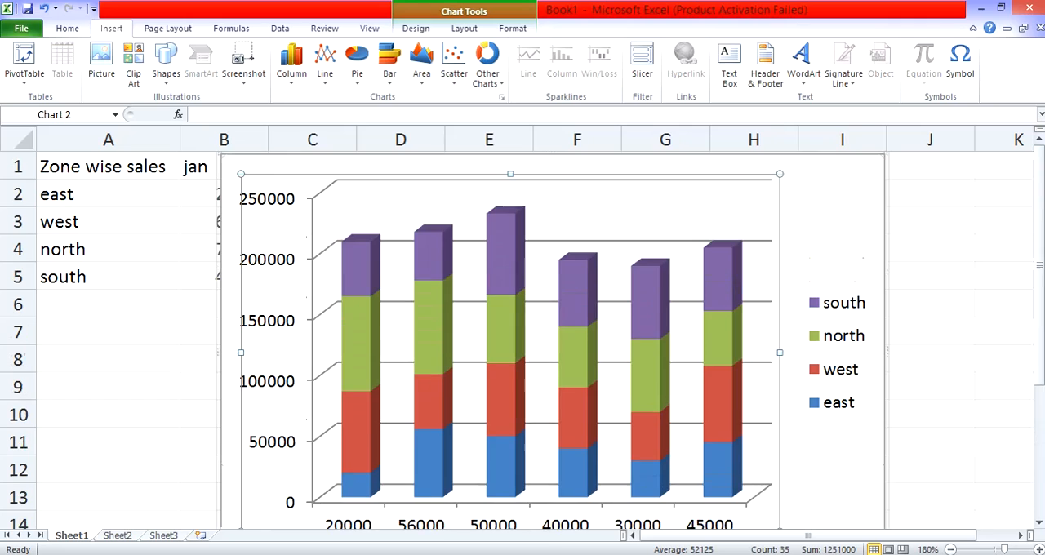
pyautogui.click(330, 70)
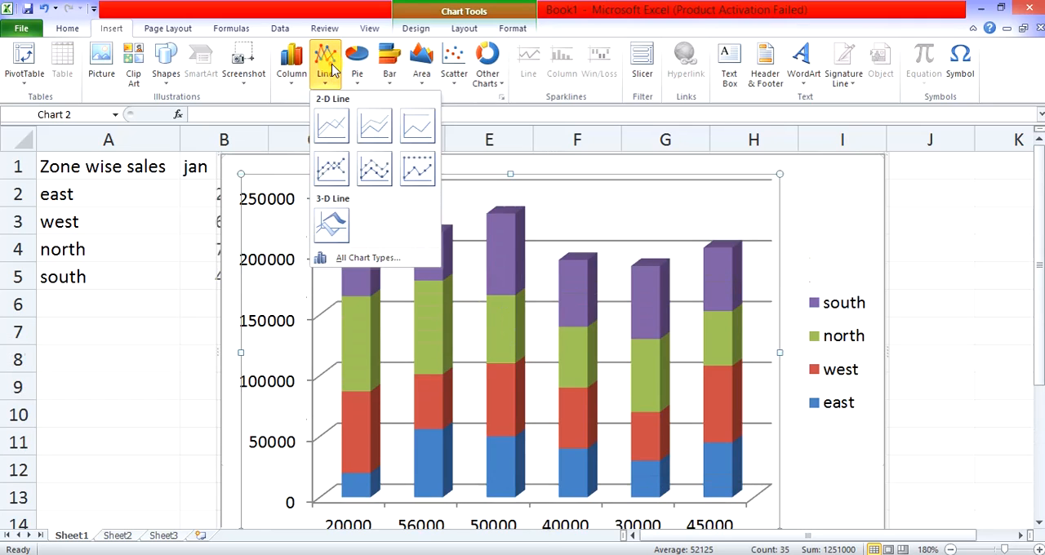
pyautogui.click(338, 131)
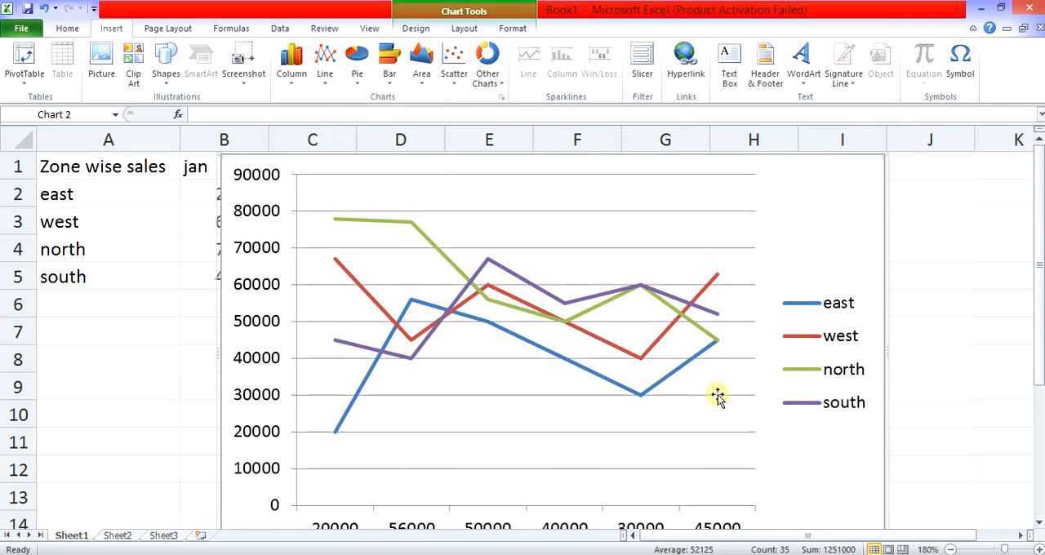
# - Try an exploded 2-D pie chart and a basic 2-D area chart for the zone wise sales data
pyautogui.click(357, 69)
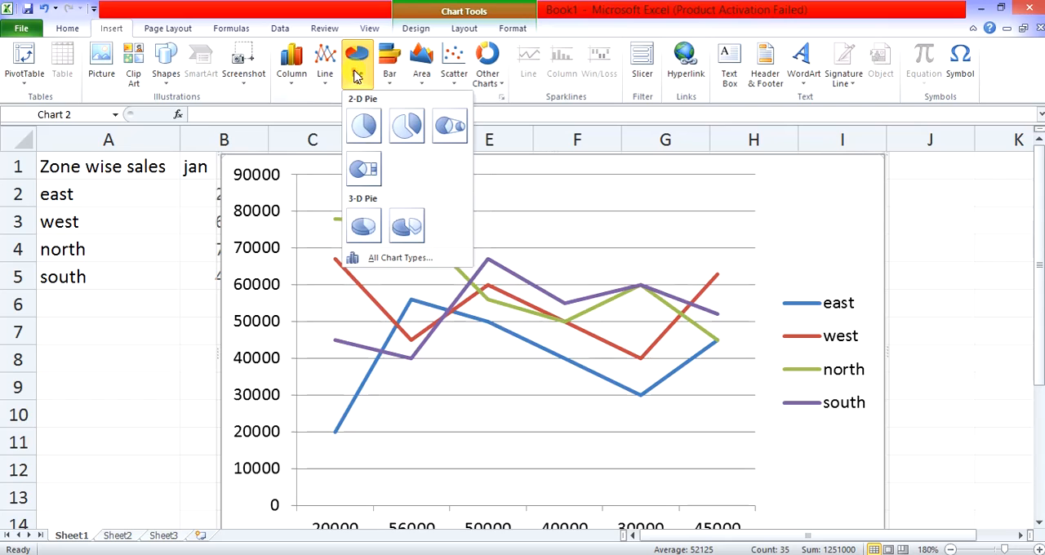
pyautogui.click(410, 129)
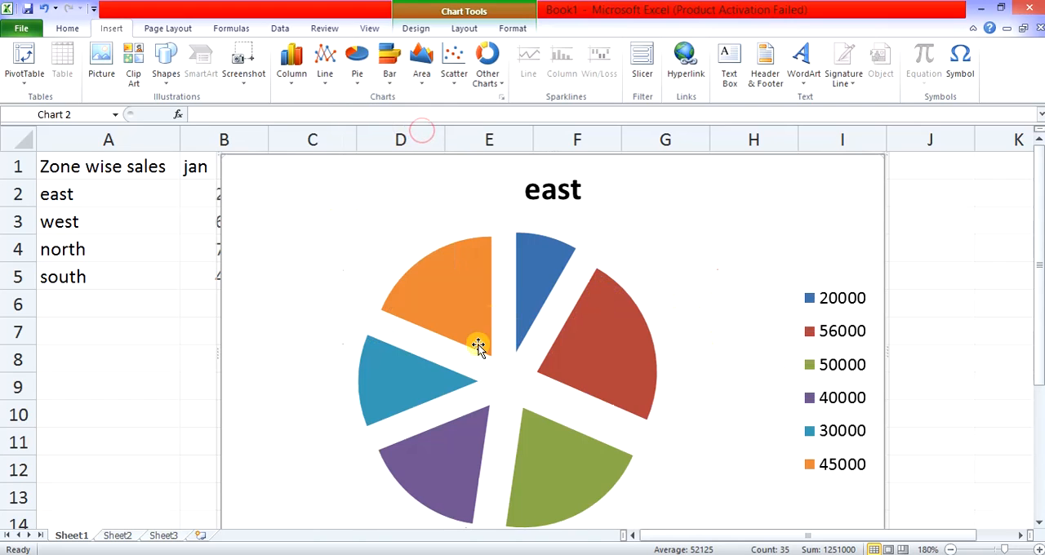
pyautogui.click(421, 69)
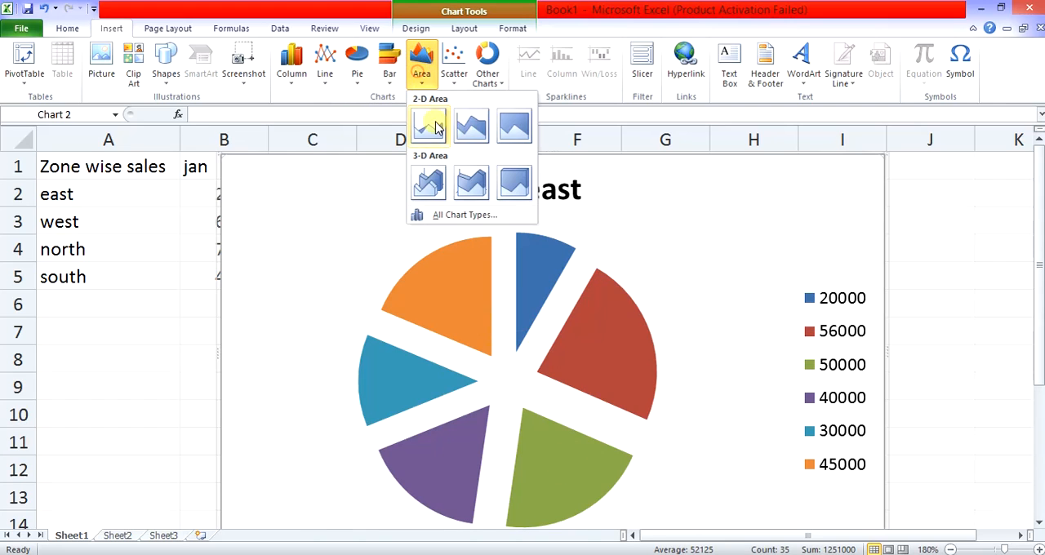
pyautogui.click(428, 127)
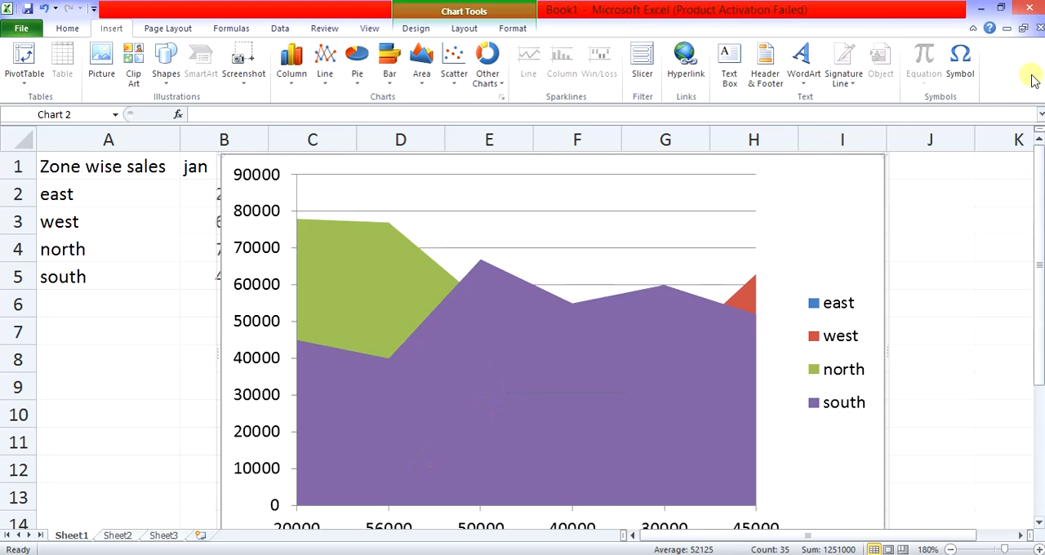
# - Close the Book1 workbook without saving its changes and return to the class 7 PDF
pyautogui.click(1025, 10)
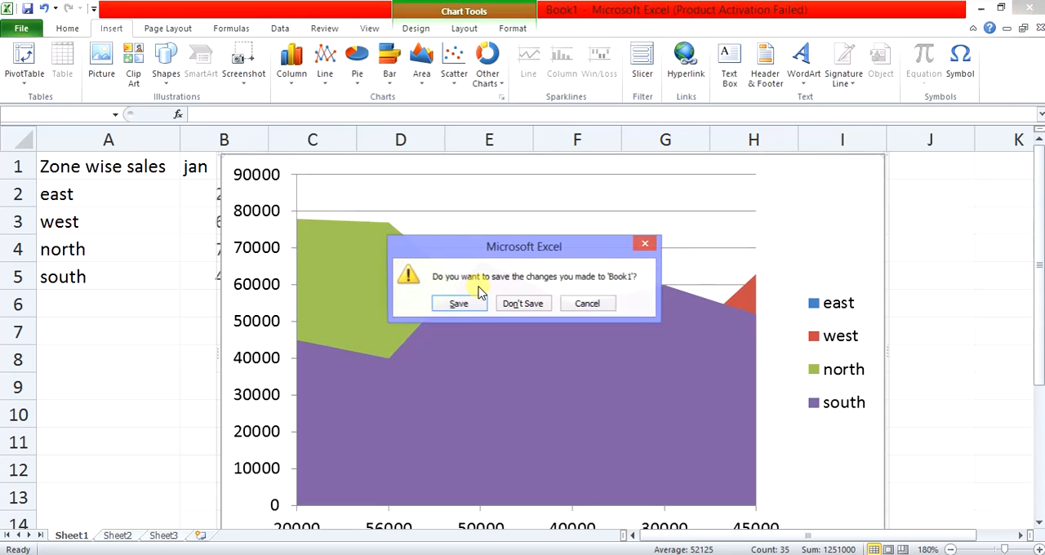
pyautogui.click(532, 302)
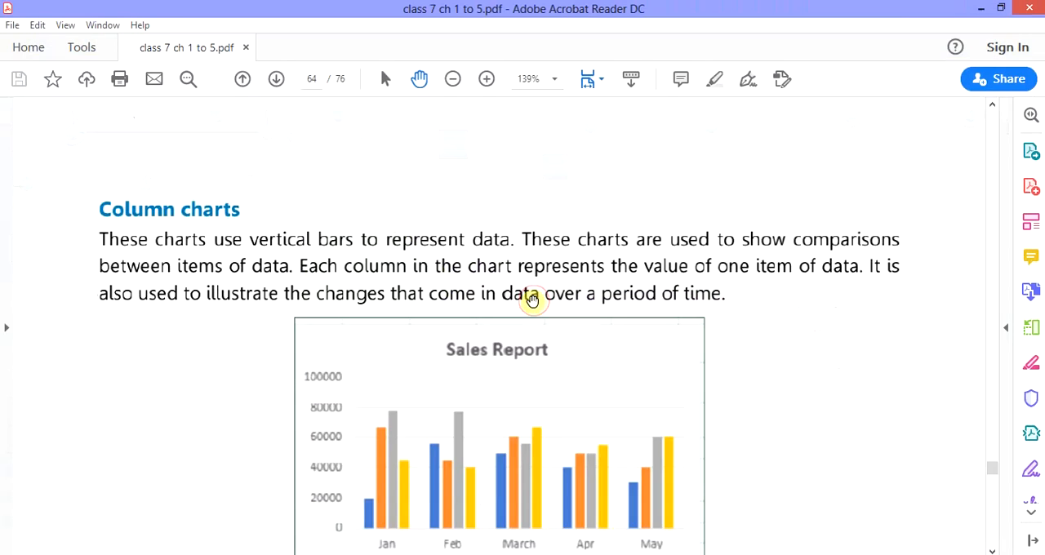
# - Review the PDF chapter's pages on chart types, creating and customising charts, chart formatting, sparklines and the computer practice exercise
pyautogui.scroll(-10, 624, 395)
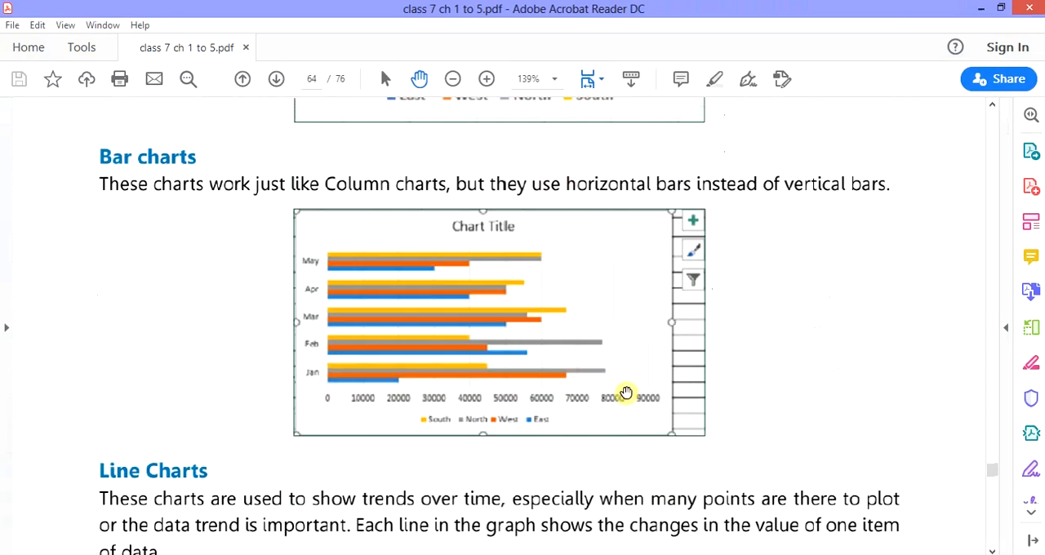
pyautogui.scroll(-10, 627, 391)
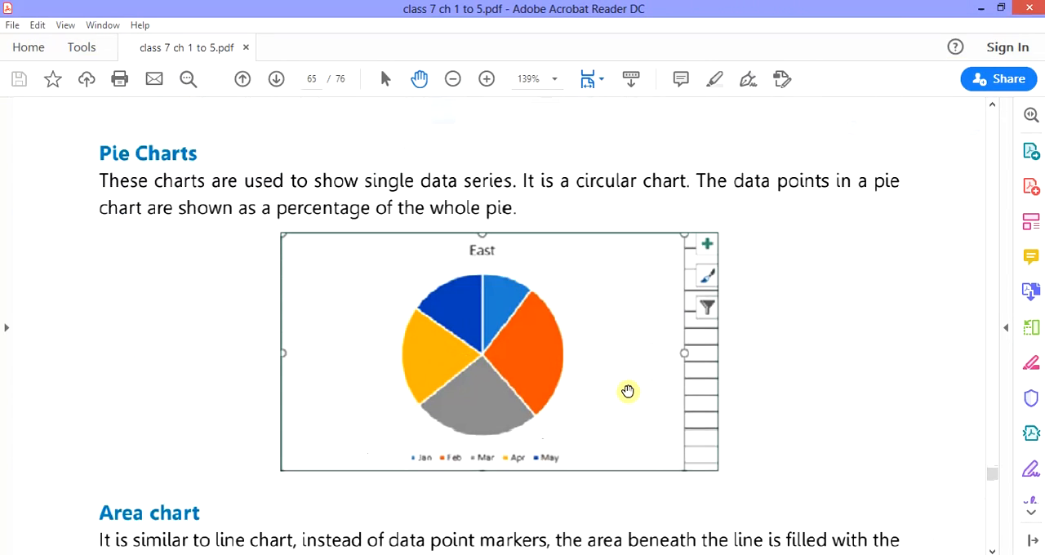
pyautogui.scroll(-10, 627, 391)
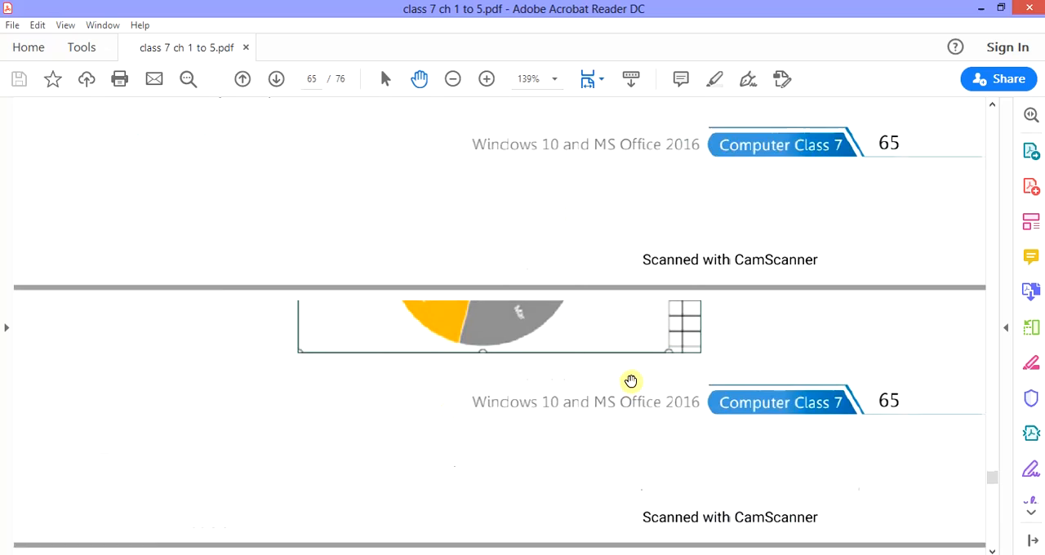
pyautogui.scroll(-10, 631, 381)
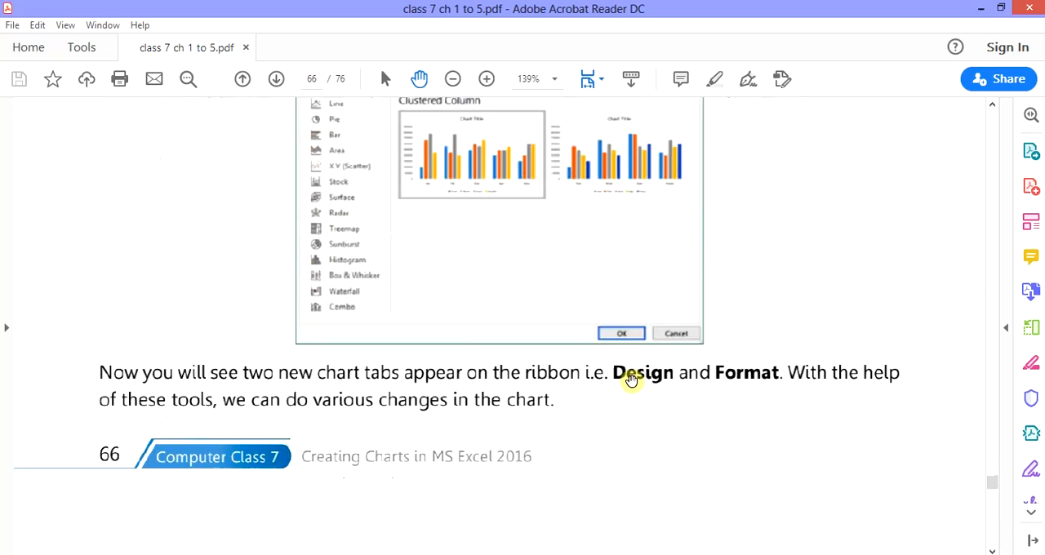
pyautogui.scroll(-3, 631, 381)
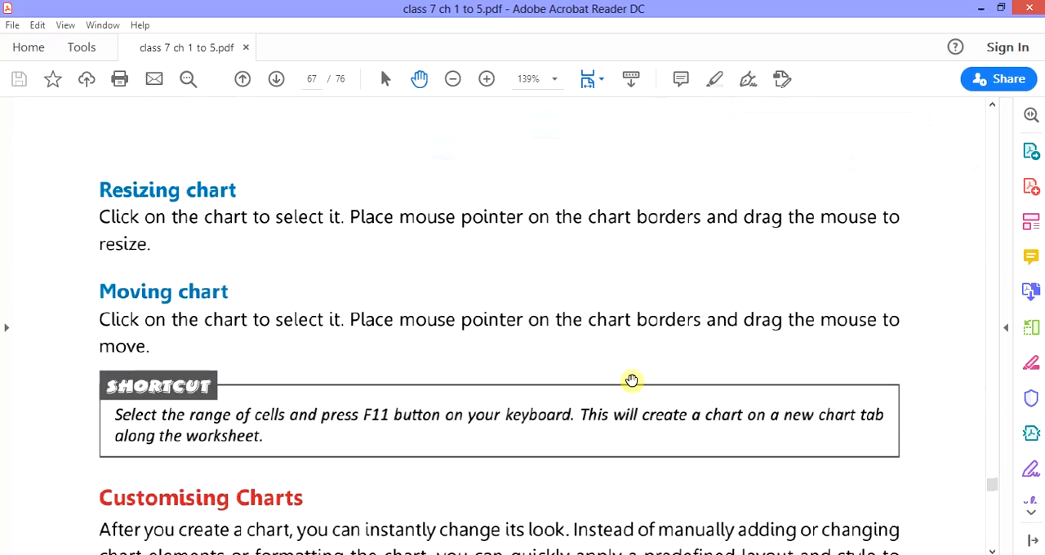
pyautogui.scroll(-10, 632, 381)
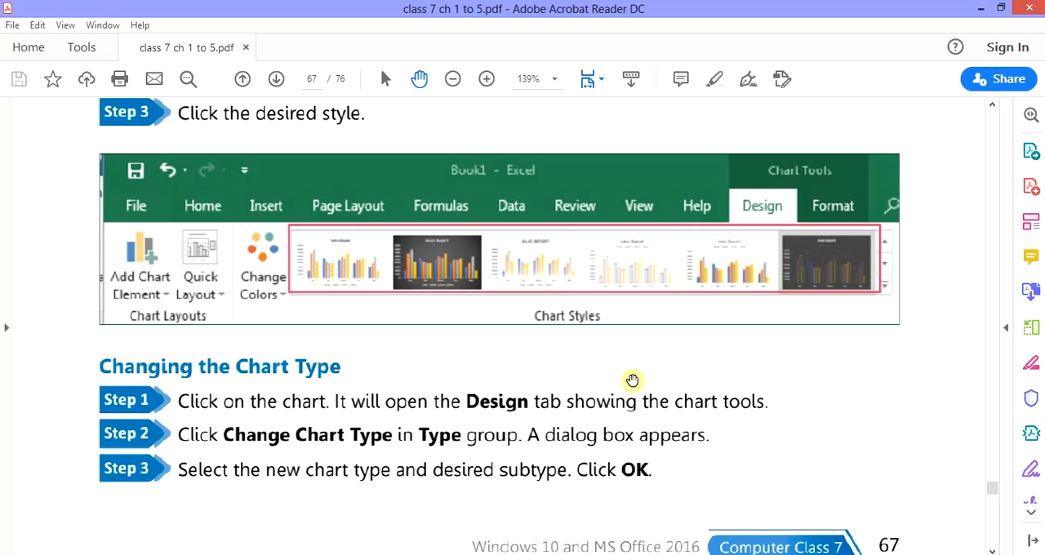
pyautogui.scroll(-5, 632, 381)
pyautogui.scroll(-4, 993, 549)
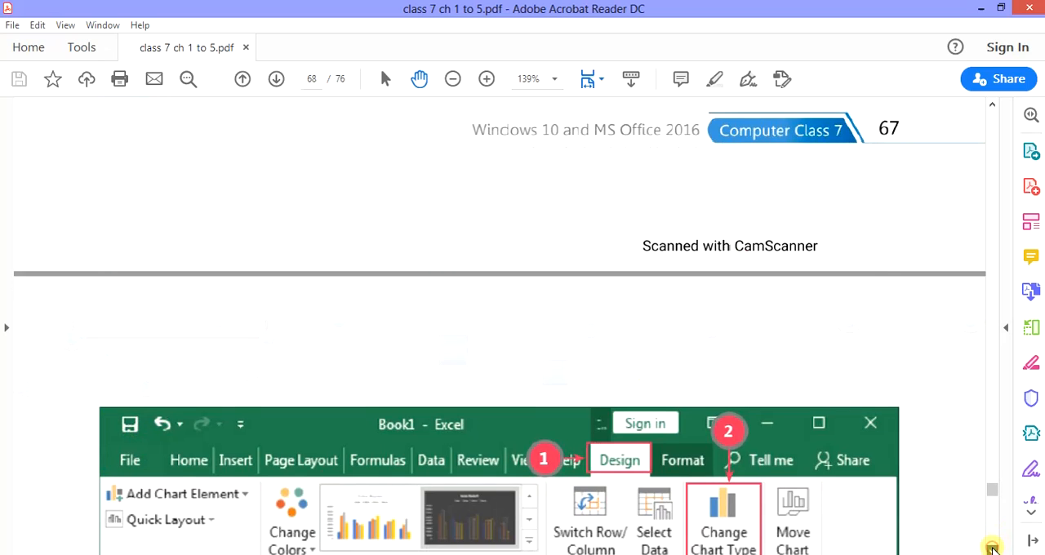
pyautogui.scroll(-20, 994, 550)
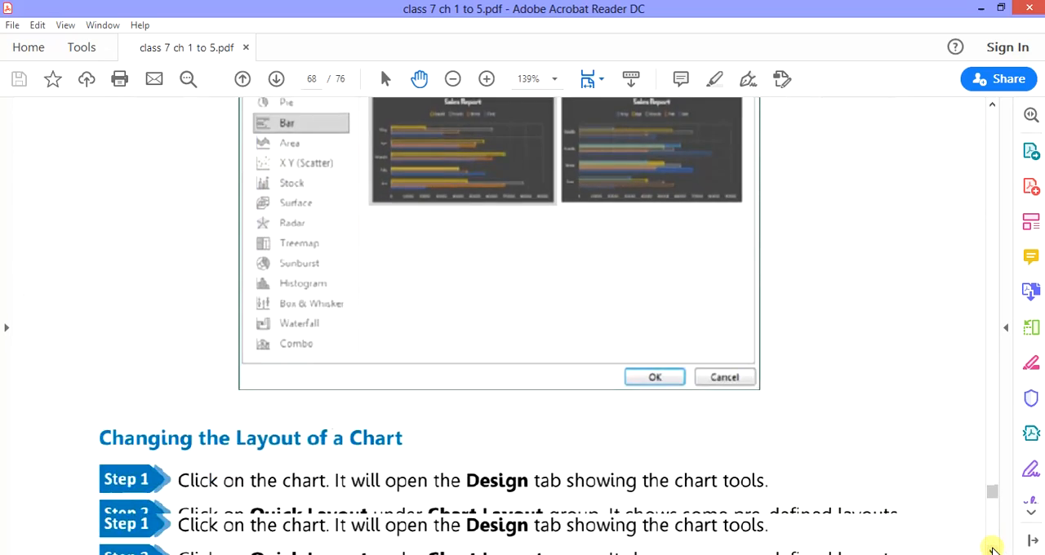
pyautogui.scroll(-20, 993, 549)
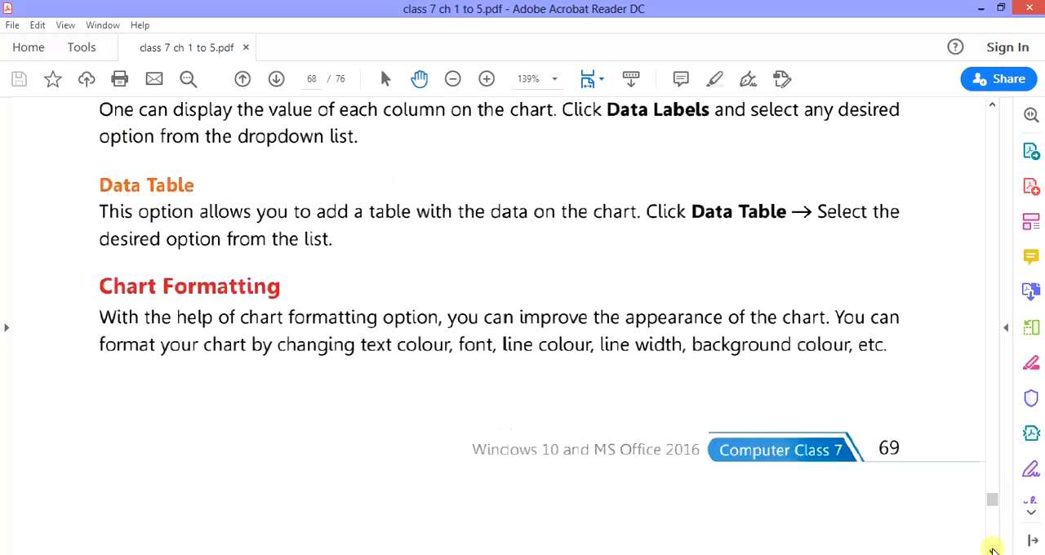
pyautogui.scroll(-20, 994, 550)
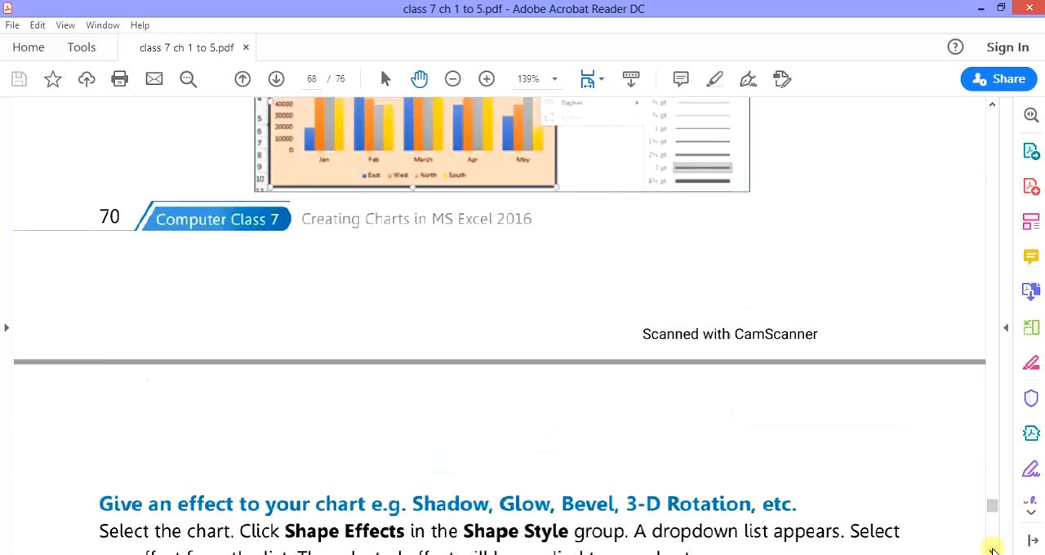
pyautogui.scroll(-20, 666, 439)
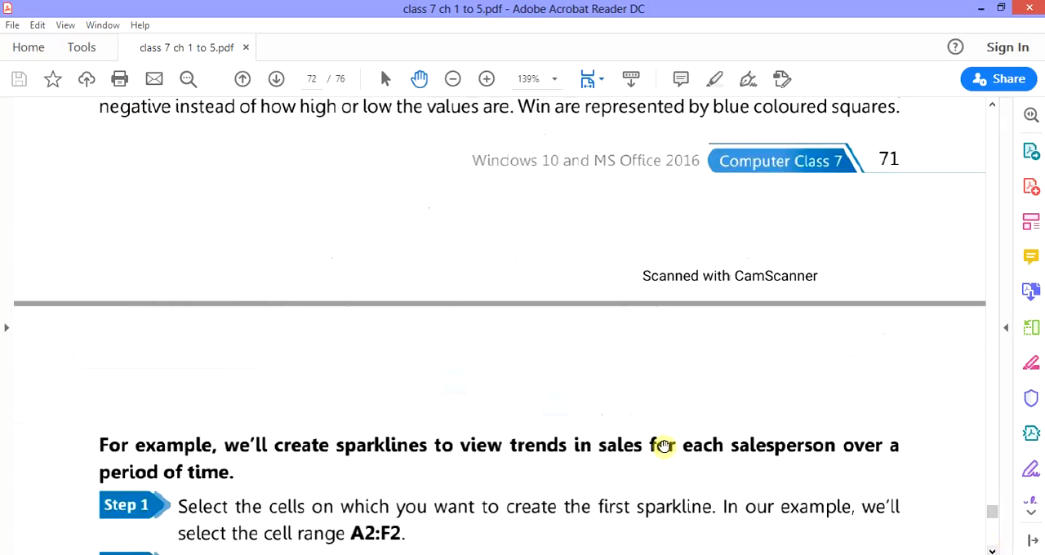
pyautogui.scroll(-20, 669, 439)
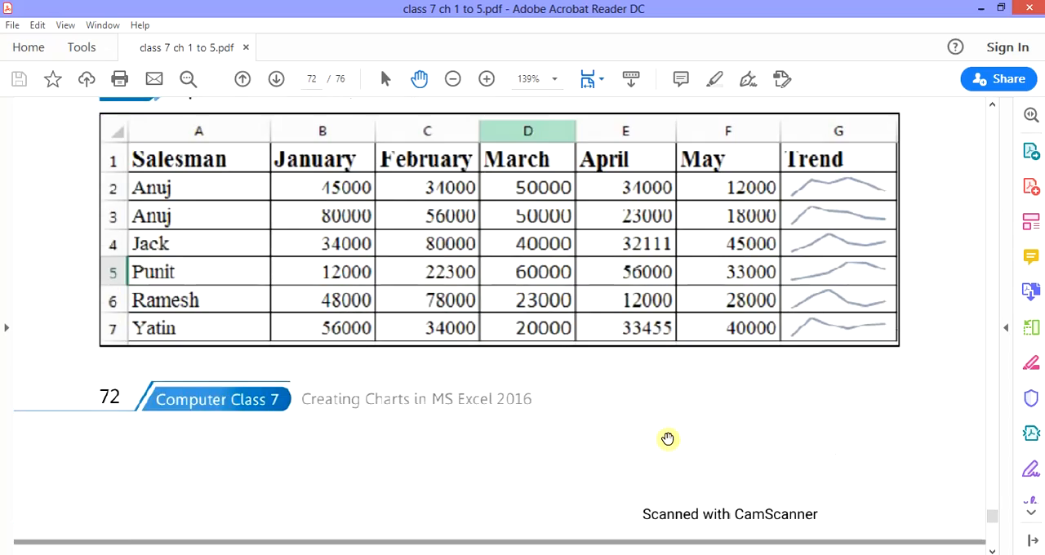
pyautogui.scroll(-20, 673, 431)
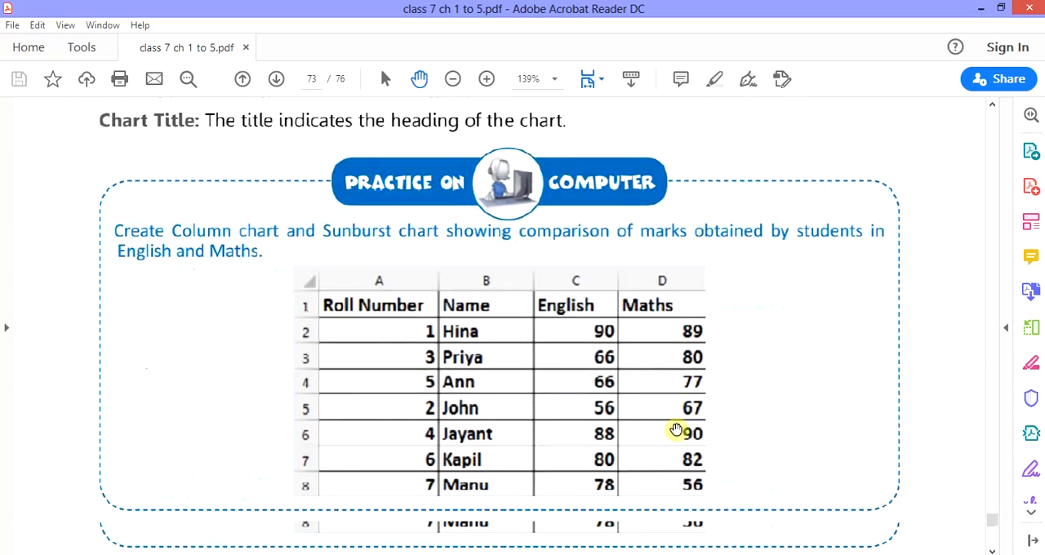
# - Examine the chapter's fill-in-the-blank, true or false, one-word, short answer and multiple choice questions
pyautogui.scroll(-2, 678, 427)
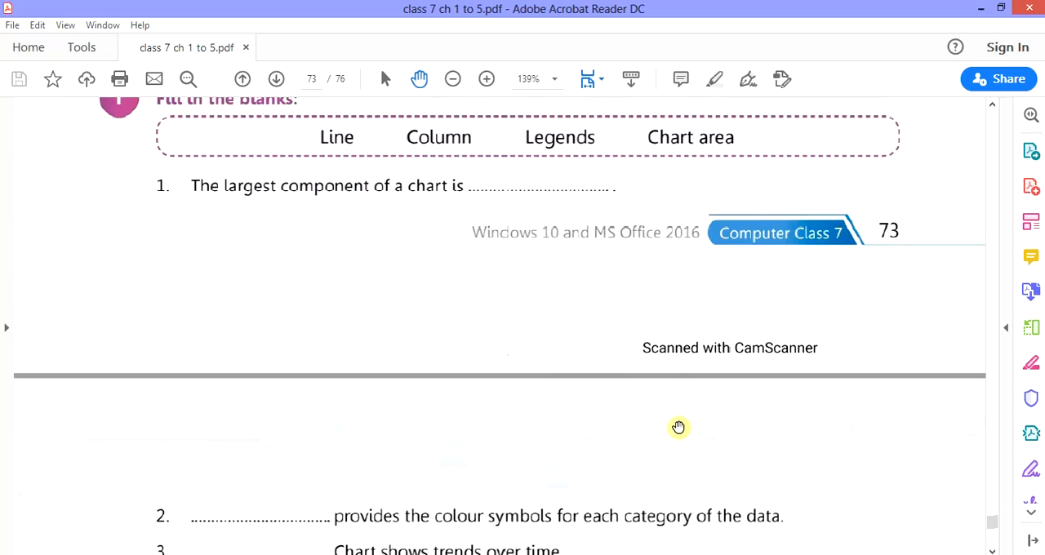
pyautogui.scroll(2, 678, 427)
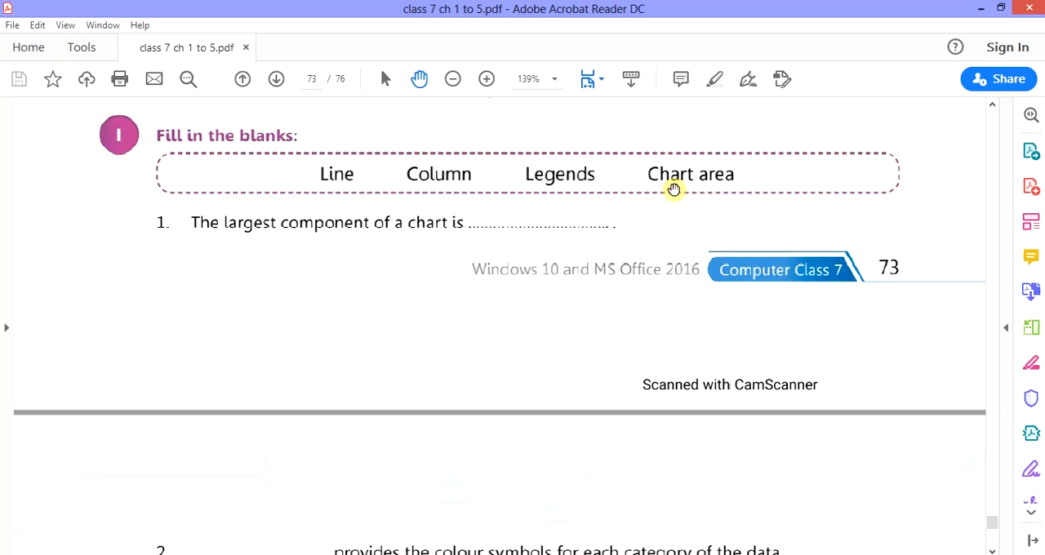
pyautogui.scroll(-5, 668, 242)
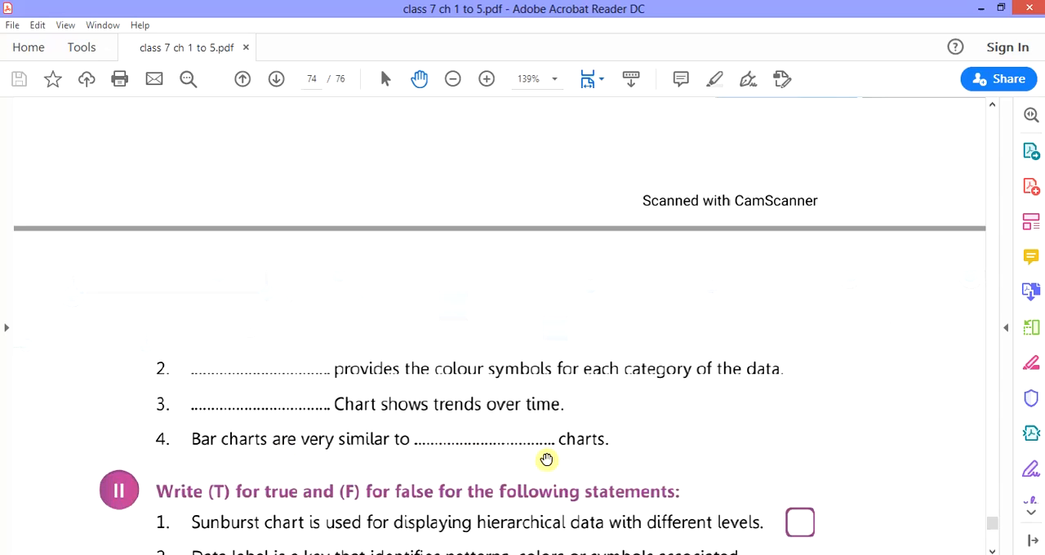
pyautogui.scroll(-5, 547, 460)
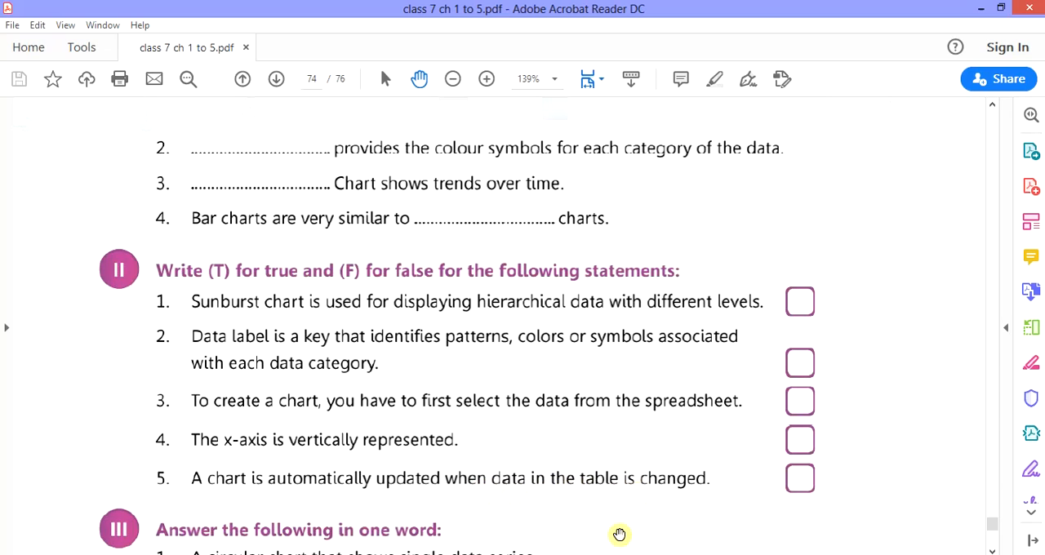
pyautogui.scroll(-4, 610, 514)
pyautogui.scroll(-1, 610, 515)
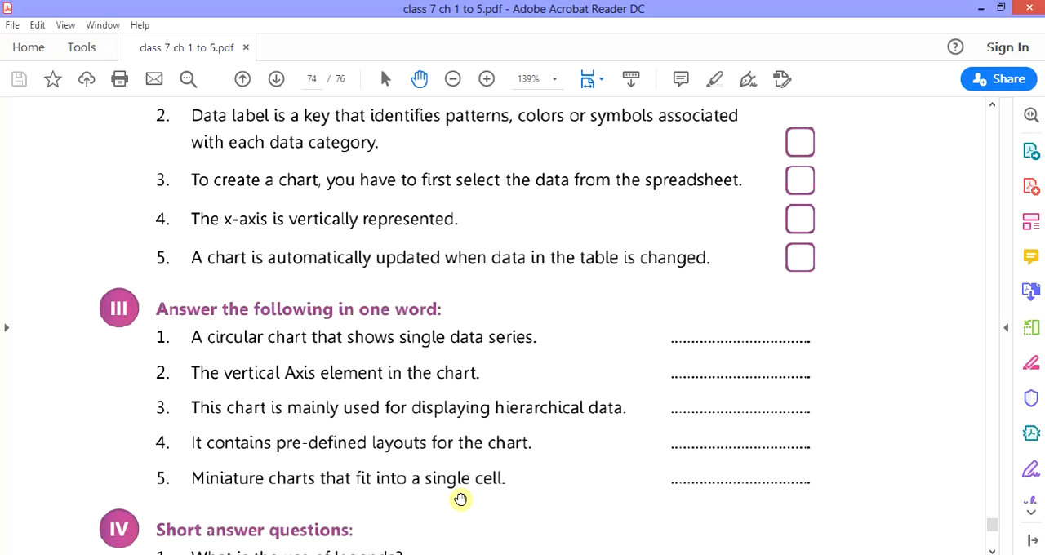
pyautogui.scroll(-4, 459, 499)
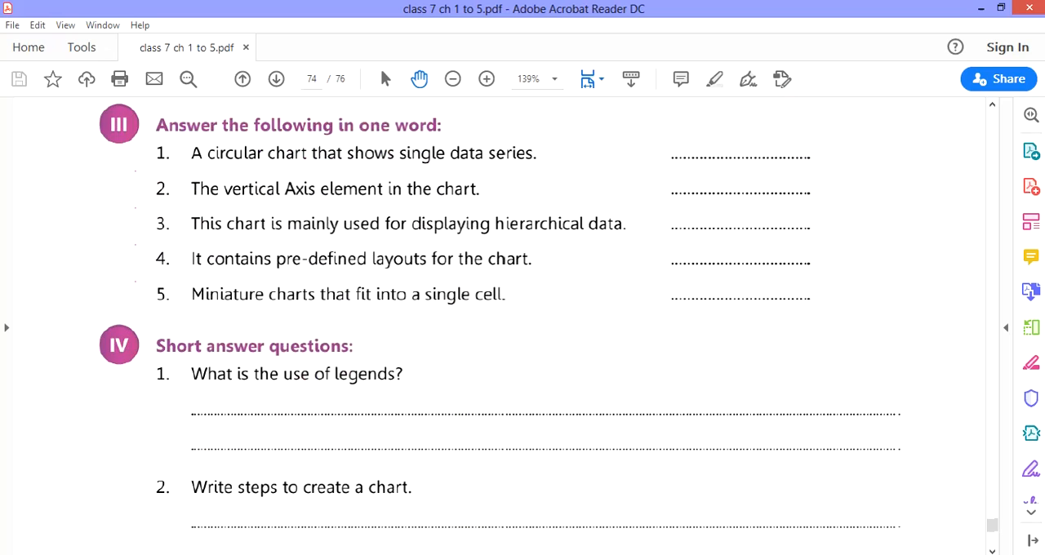
pyautogui.scroll(-9, 596, 281)
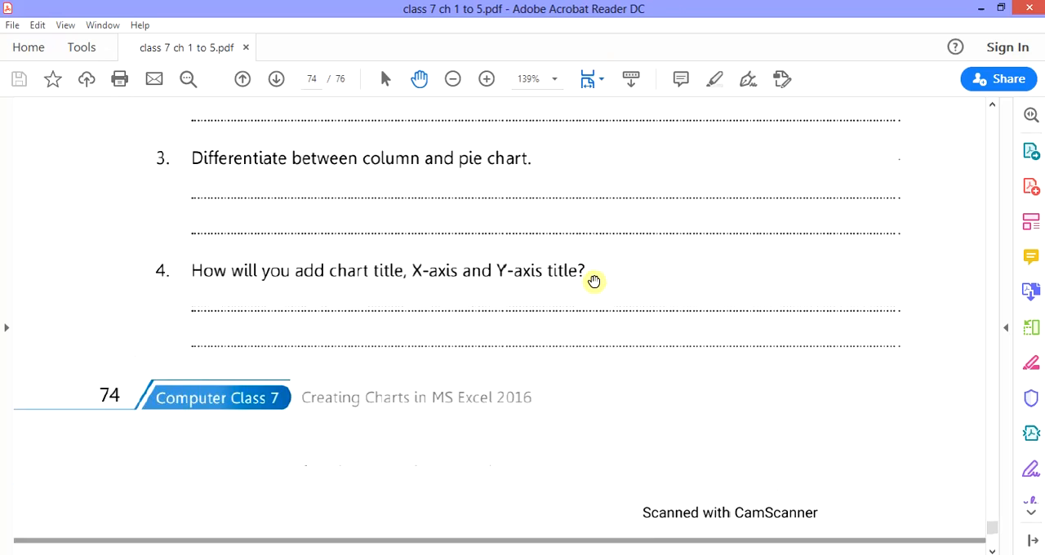
pyautogui.scroll(-14, 595, 281)
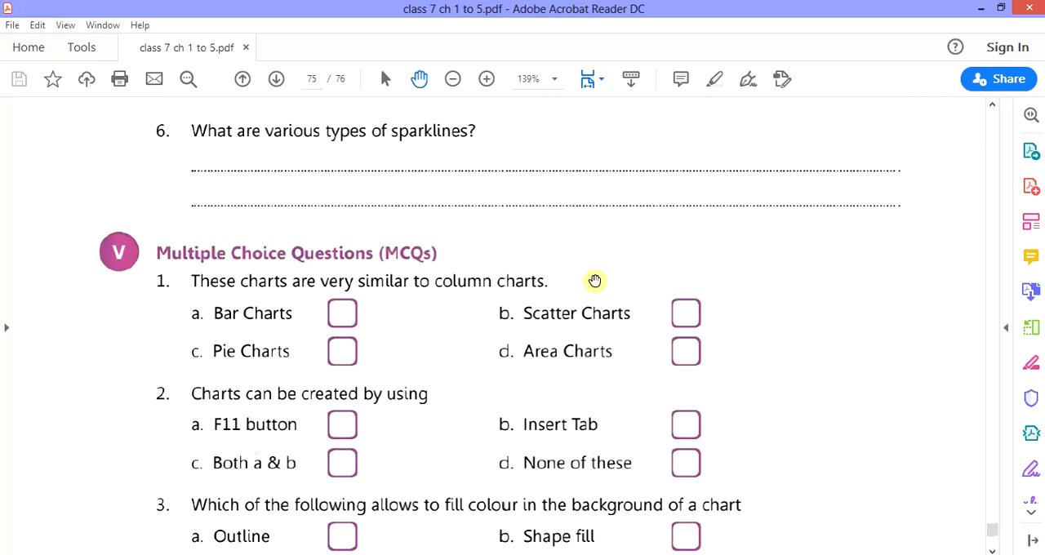
pyautogui.scroll(-2, 595, 281)
pyautogui.scroll(-1, 165, 206)
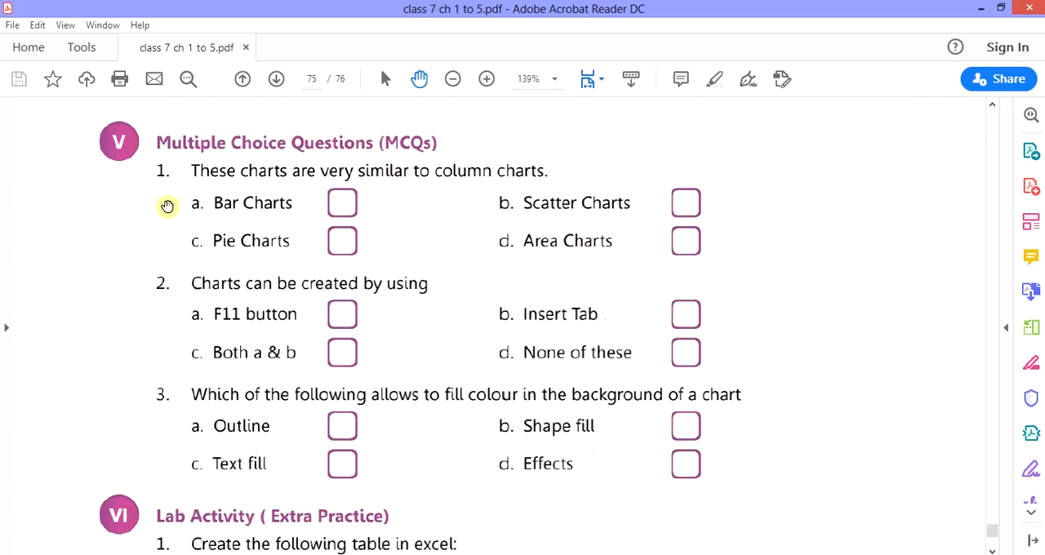